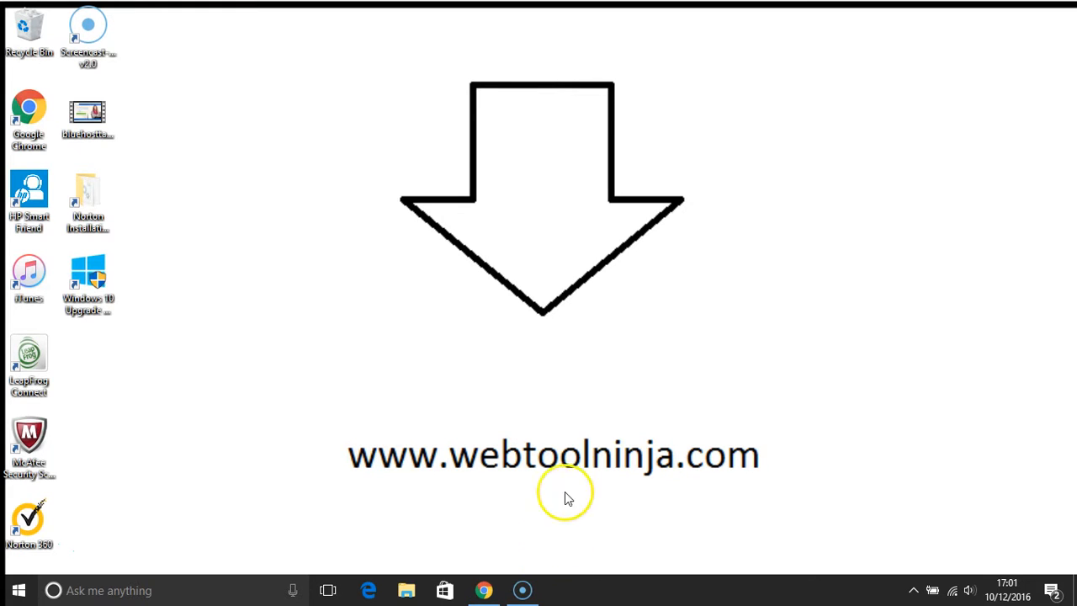
Step: Restore the Chrome window showing the Bluehost cPanel hosting page from the taskbar
left_click(494, 575)
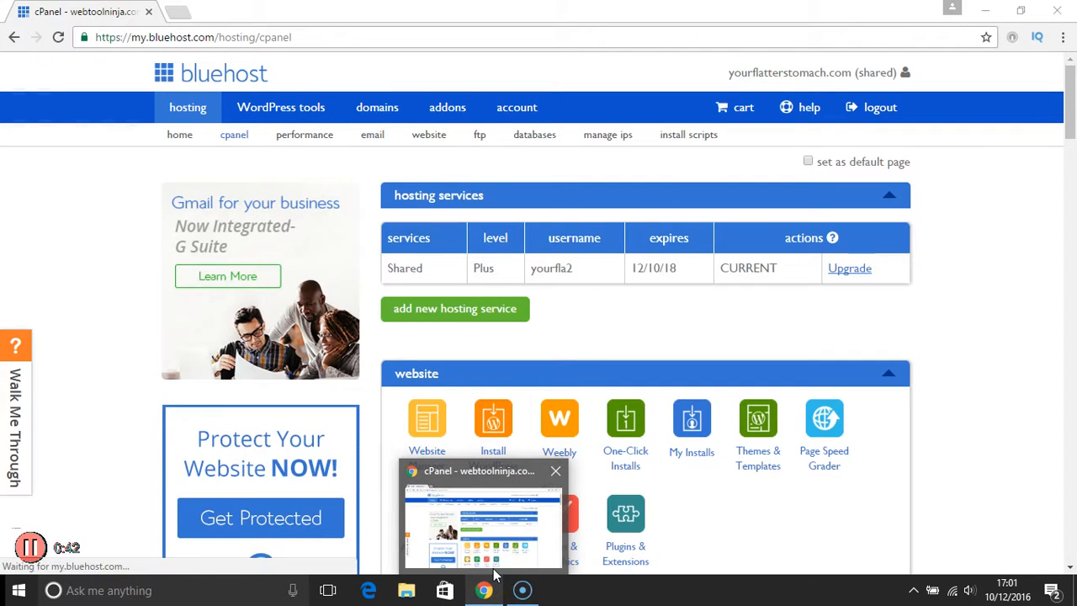
left_click(530, 567)
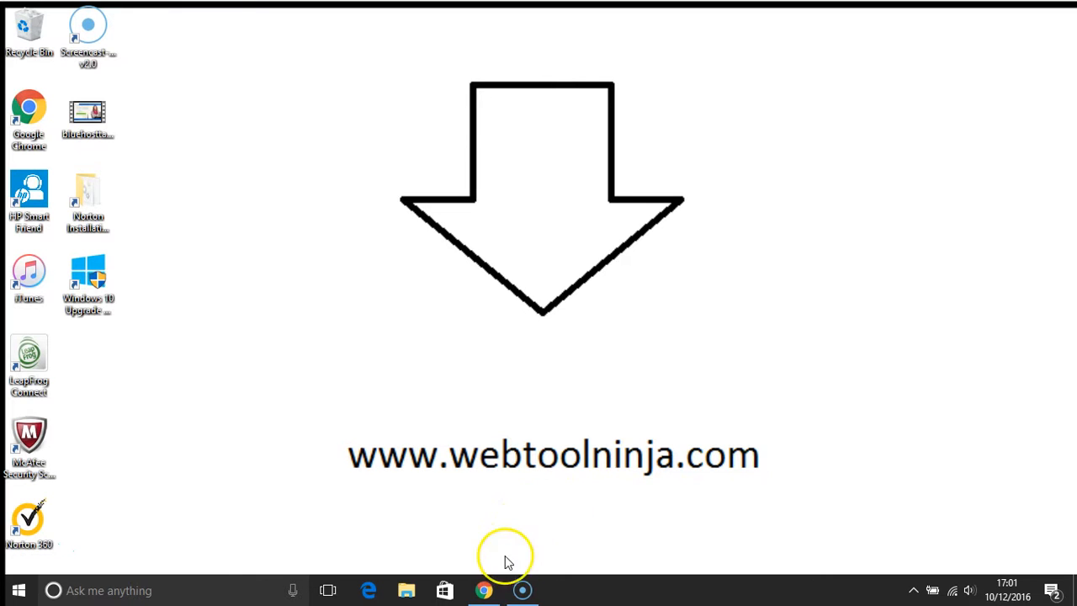
left_click(487, 589)
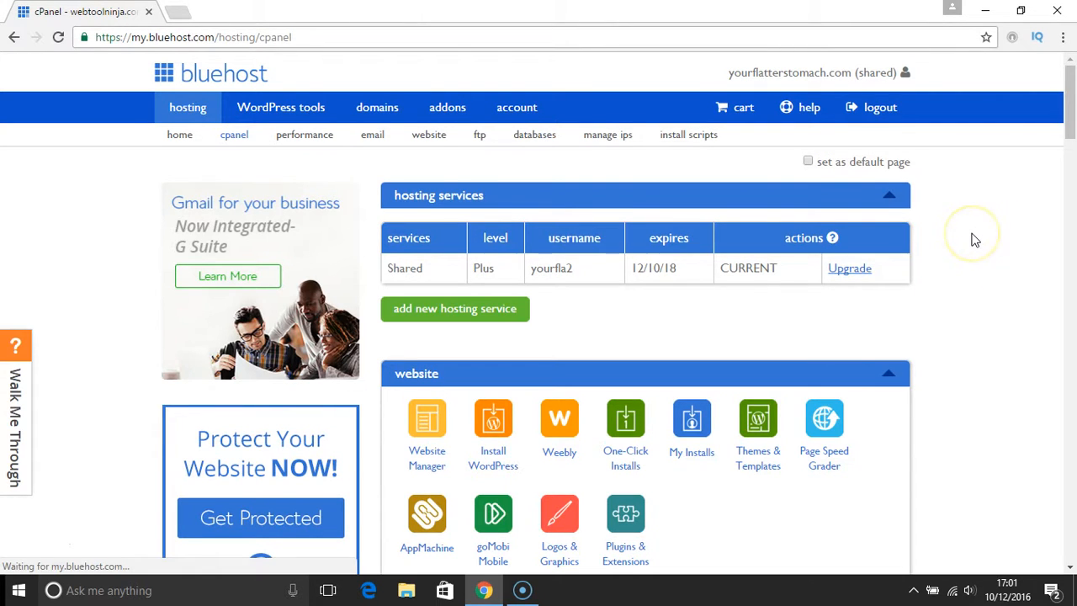
scroll(972, 237, "down", 1)
scroll(972, 240, "down", 1)
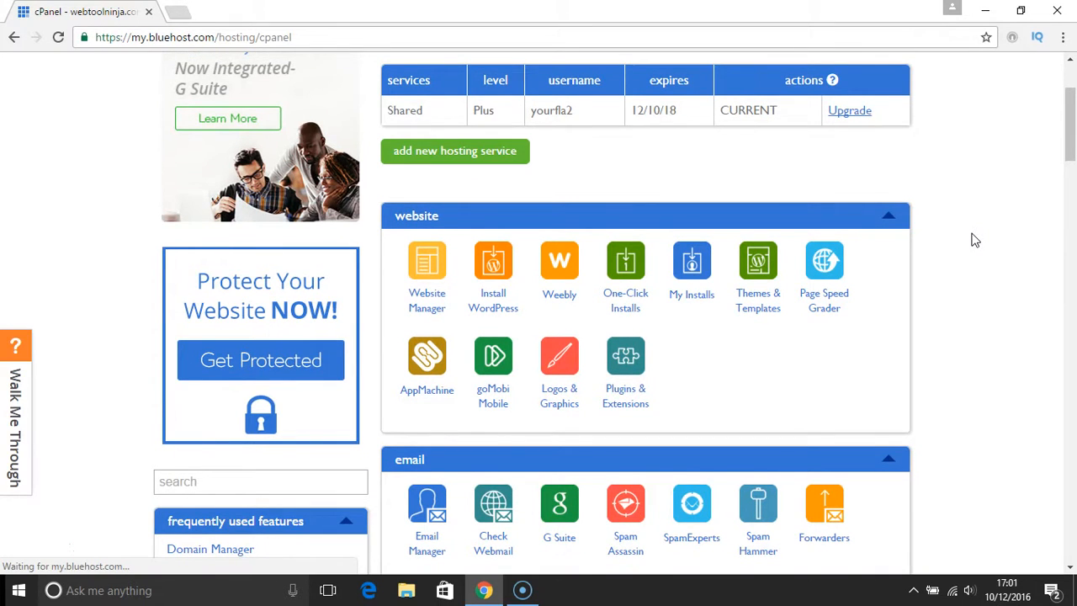
scroll(974, 241, "up", 1)
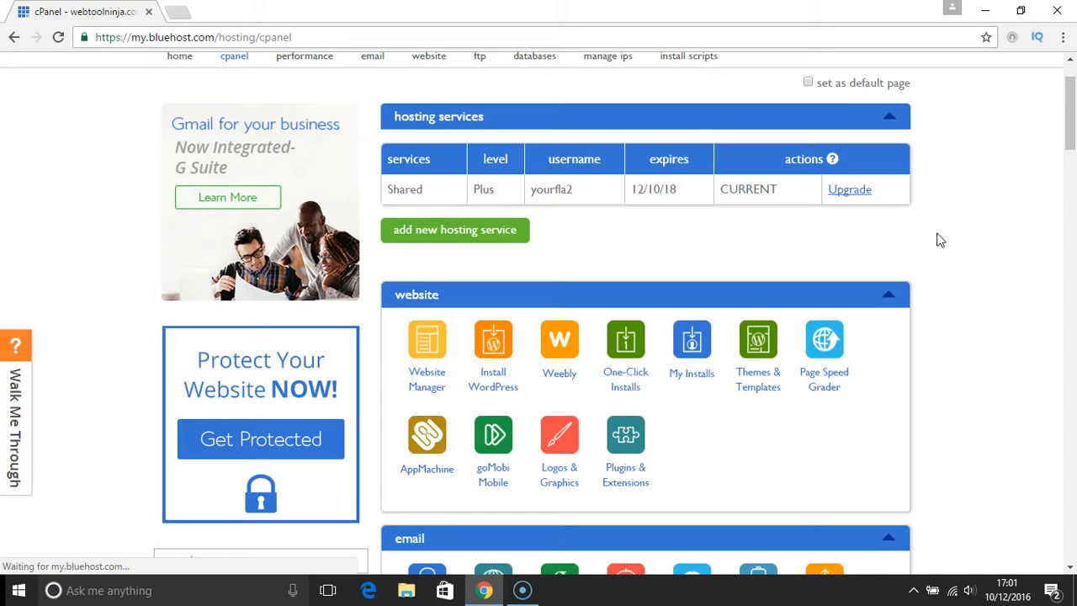
scroll(940, 240, "down", 5)
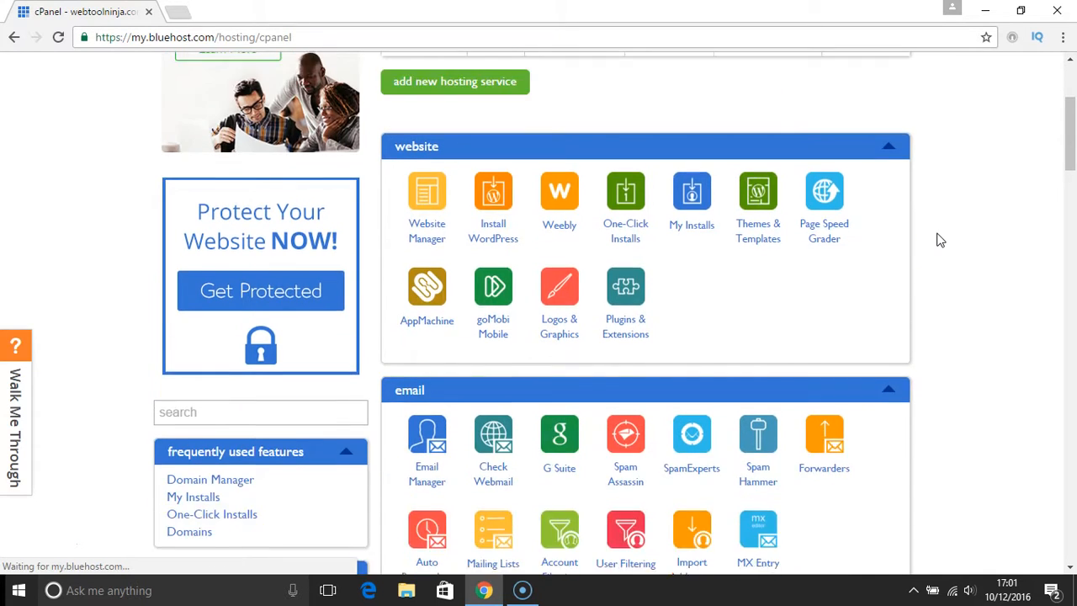
scroll(940, 241, "down", 4)
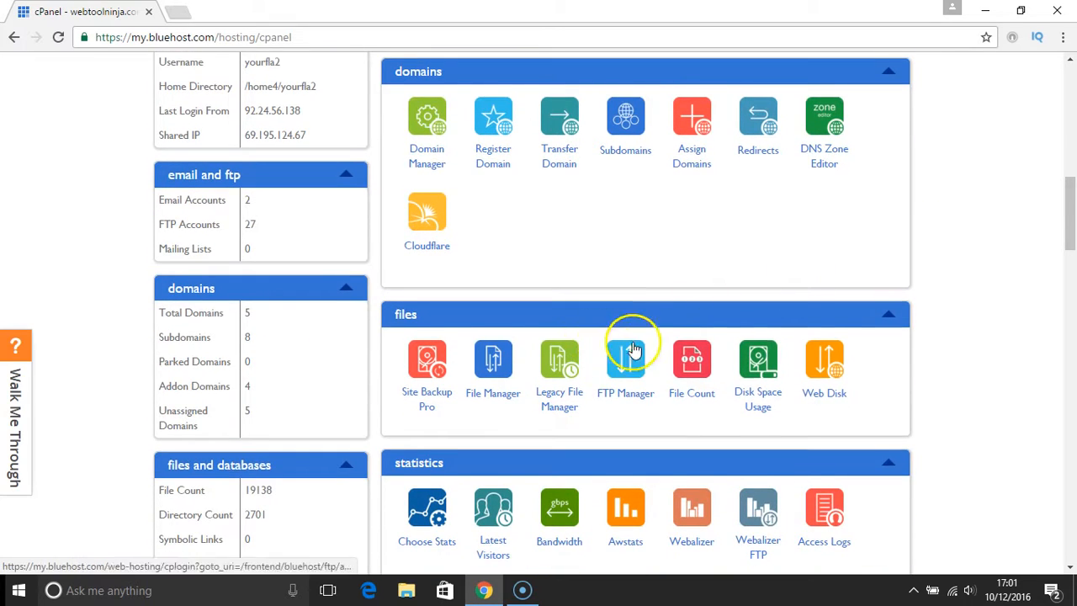
scroll(684, 356, "down", 4)
scroll(692, 344, "down", 3)
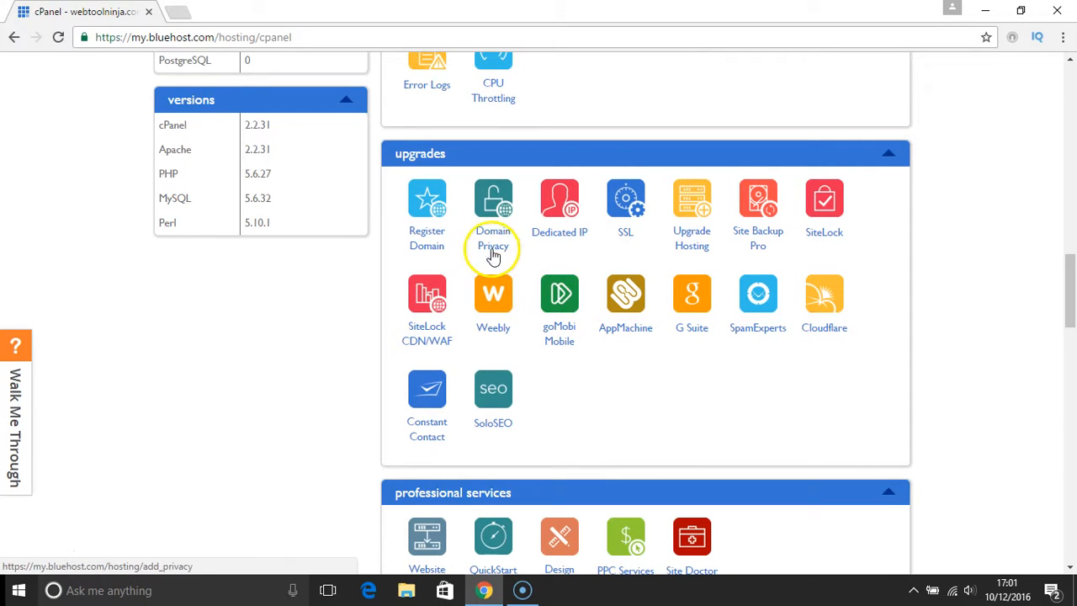
left_click(510, 309)
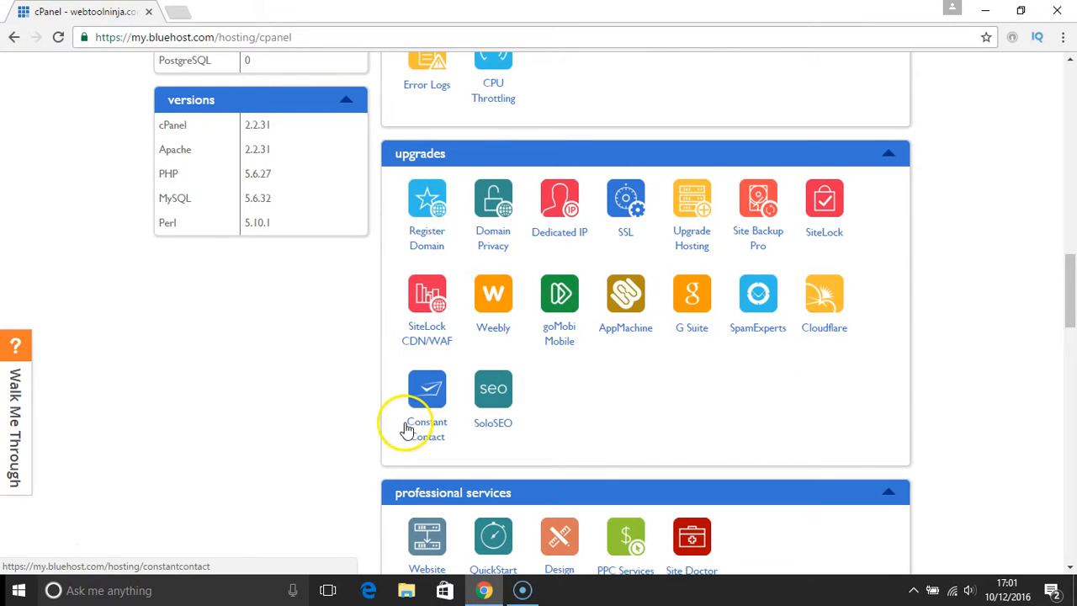
scroll(938, 290, "down", 3)
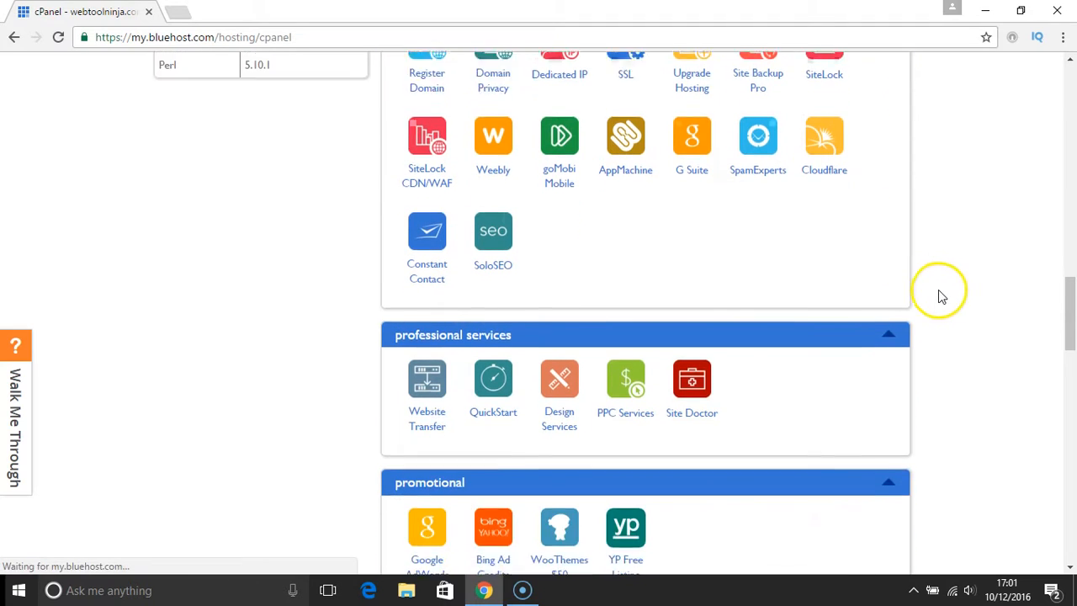
scroll(940, 303, "down", 1)
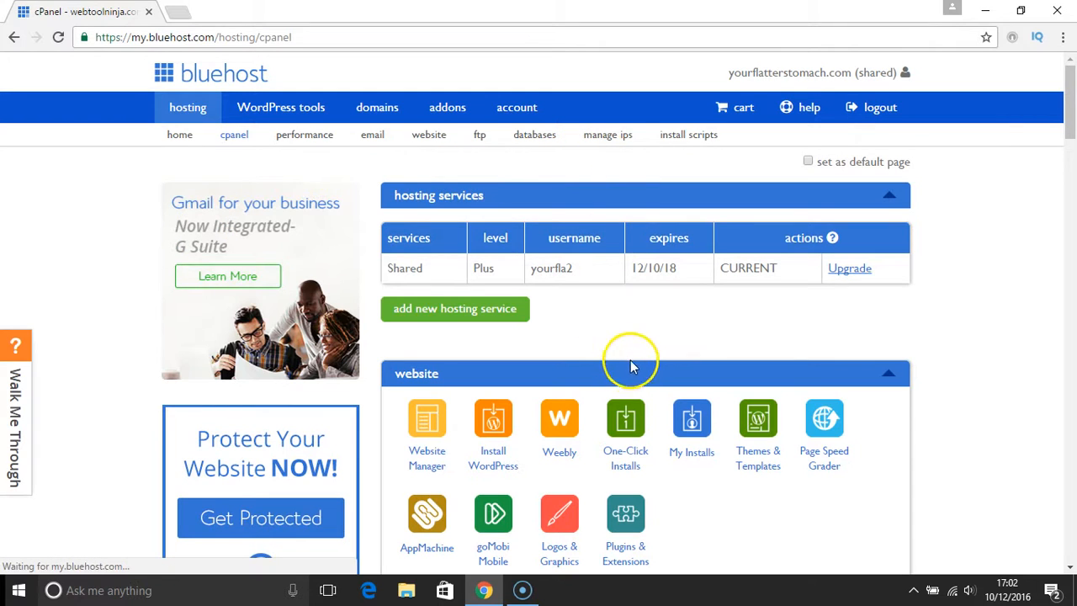
Step: Open One-Click Installs in cPanel to load MOJO Marketplace's applications page
left_click(622, 441)
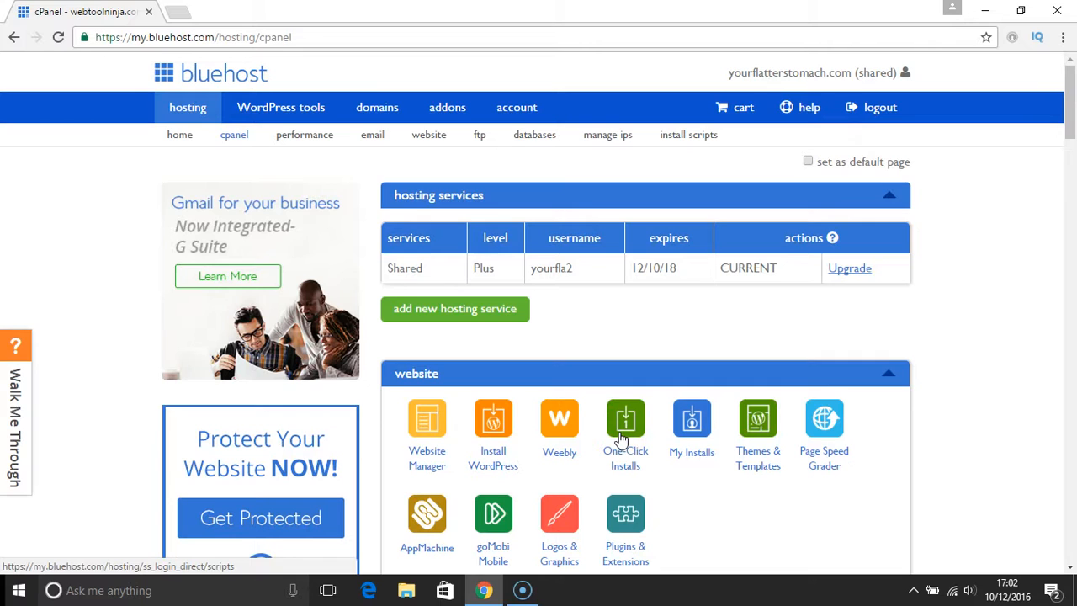
left_click(623, 434)
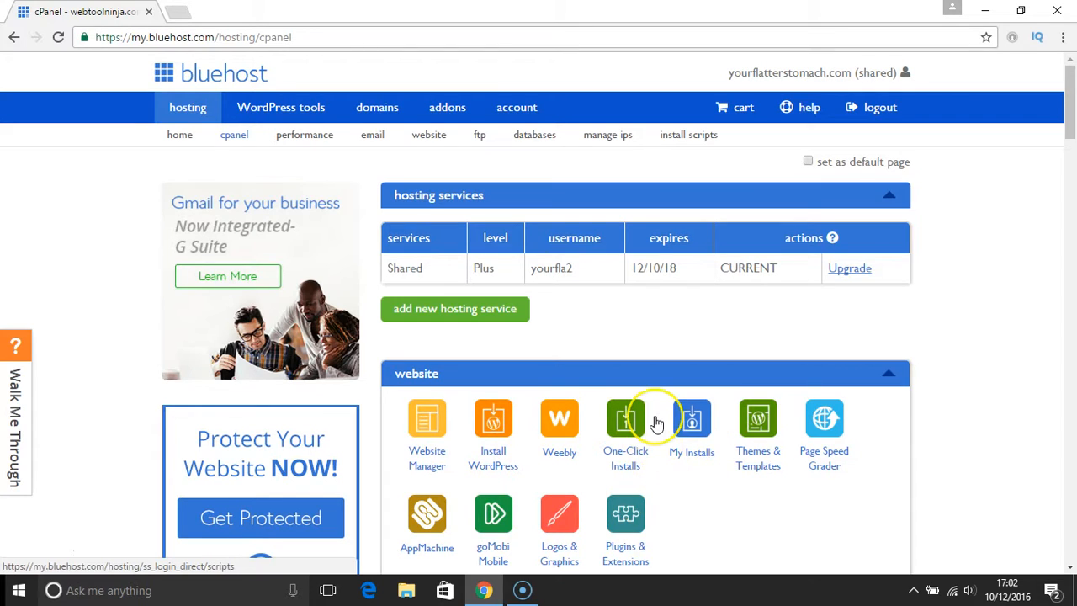
scroll(654, 422, "down", 1)
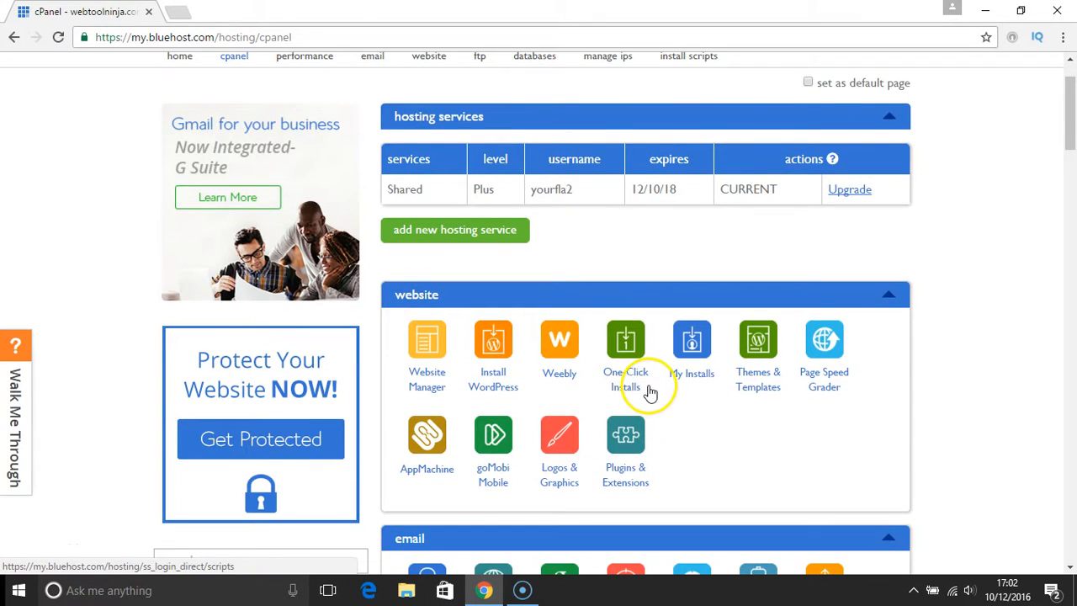
scroll(648, 392, "up", 1)
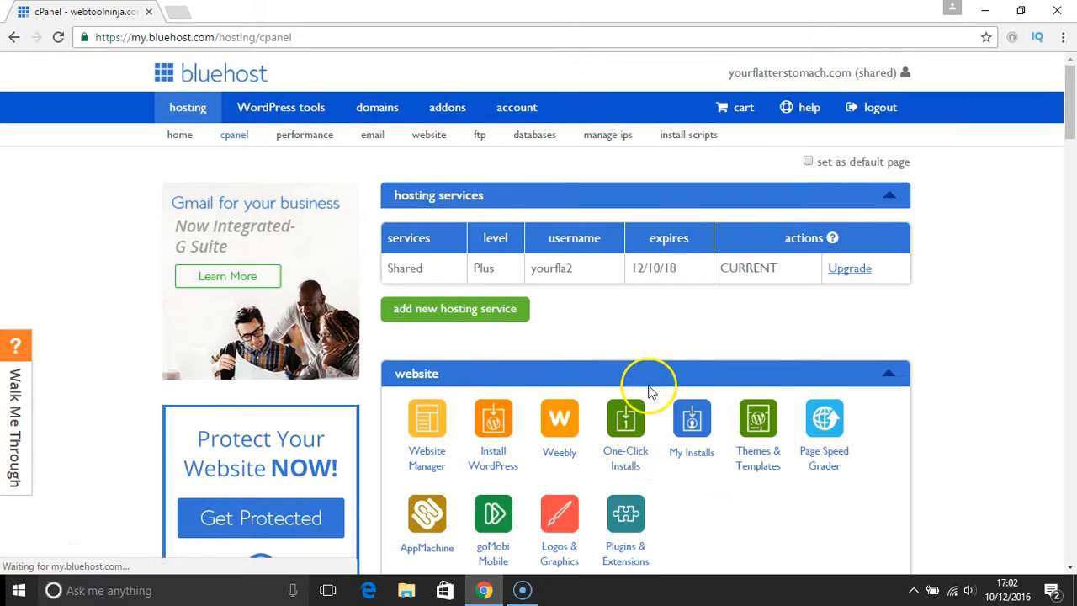
left_click(628, 429)
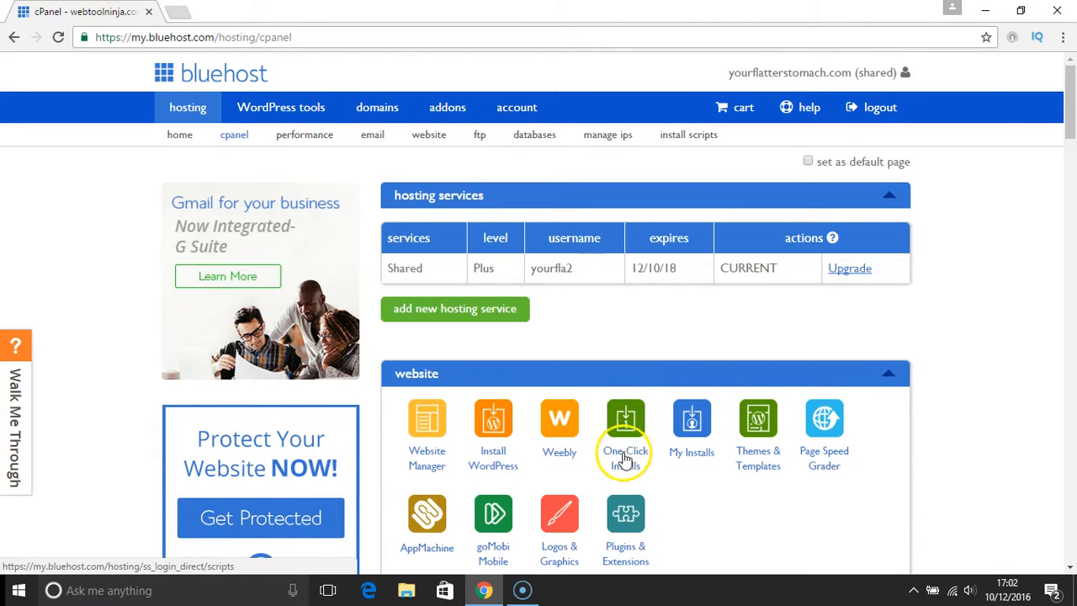
left_click(630, 425)
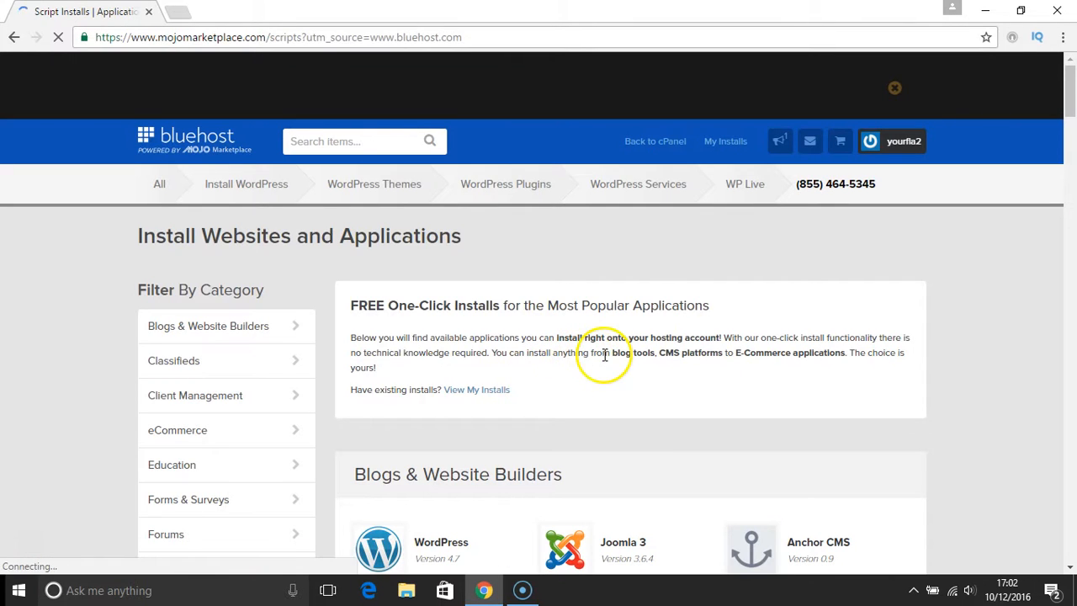
scroll(320, 374, "down", 2)
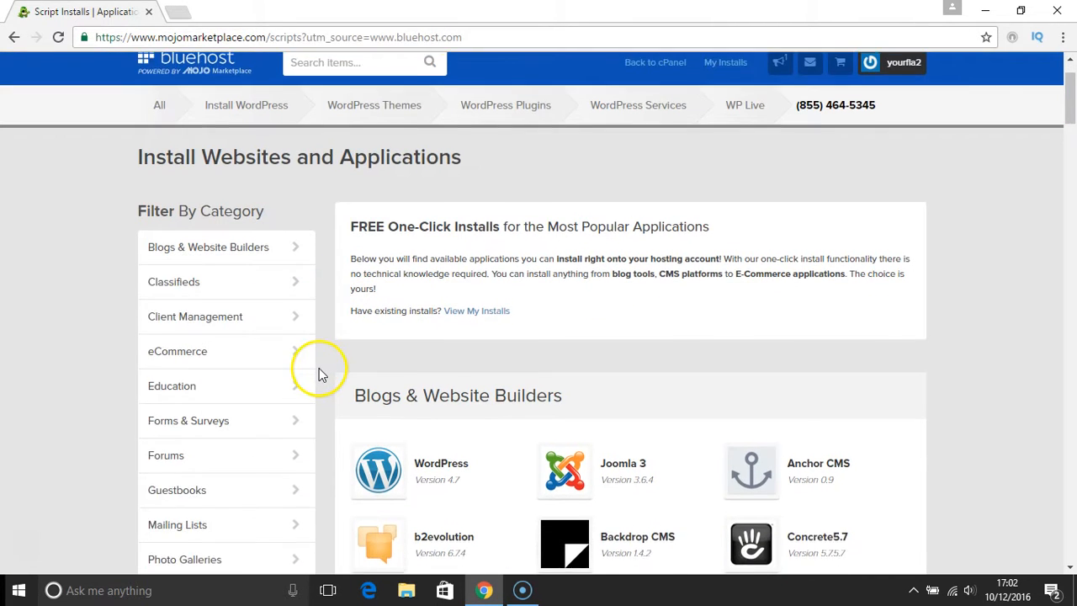
scroll(320, 374, "down", 1)
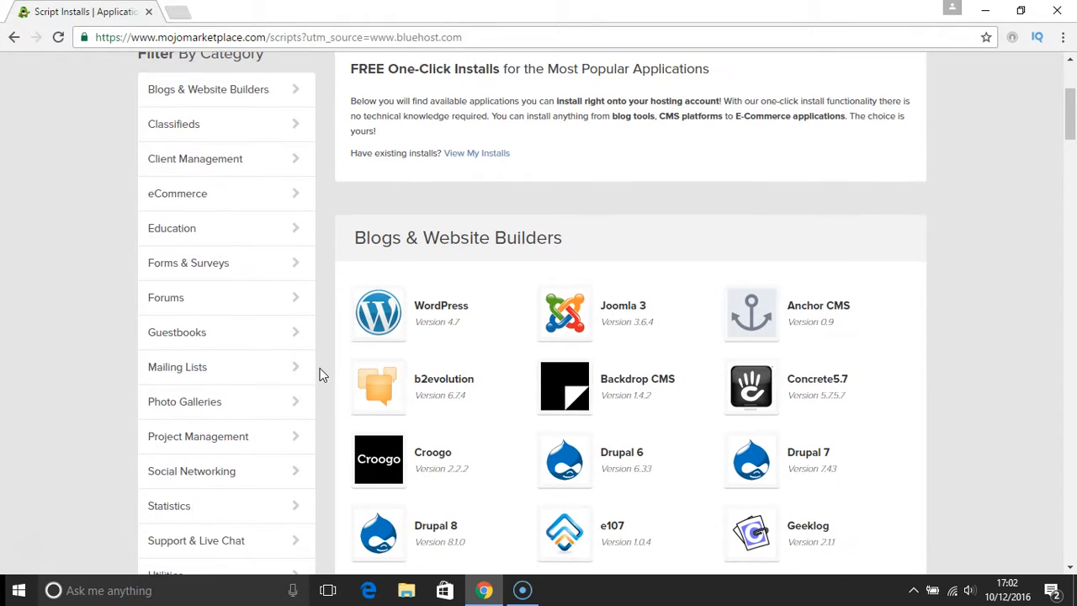
scroll(320, 375, "down", 3)
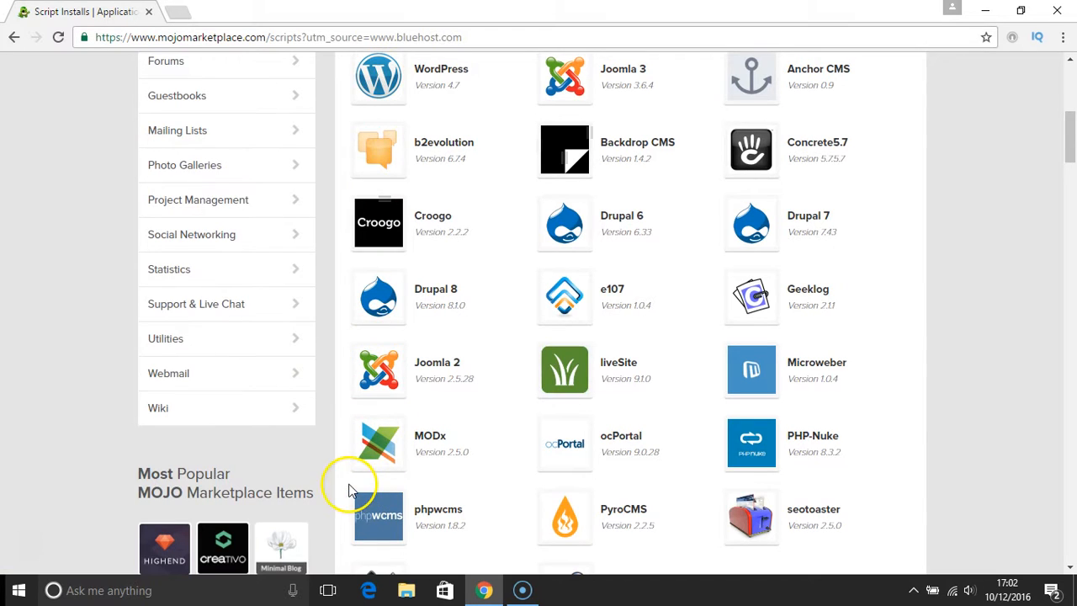
scroll(335, 471, "down", 1)
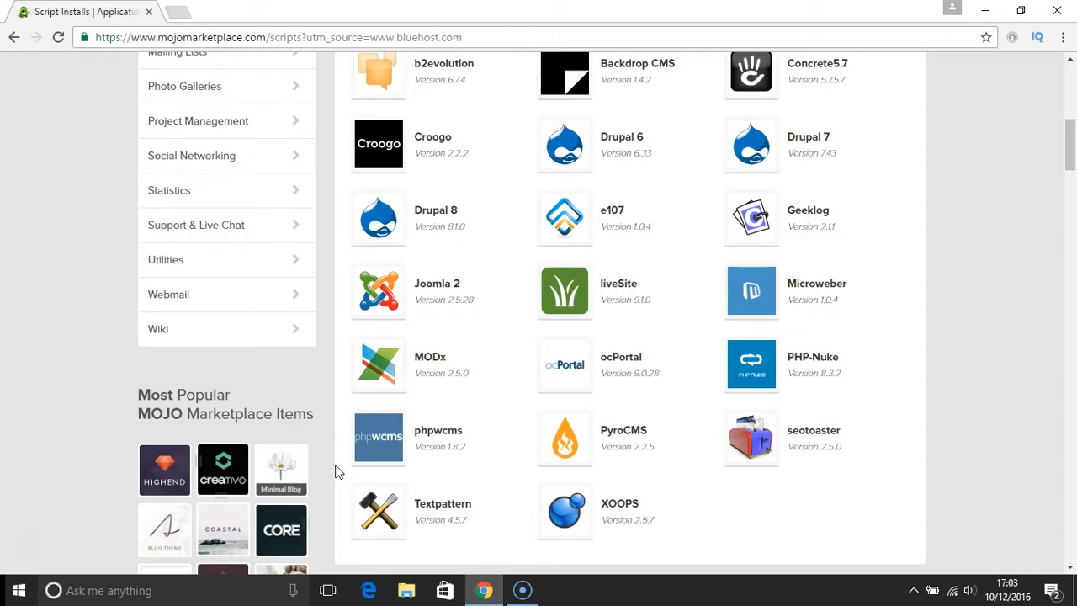
scroll(335, 471, "up", 3)
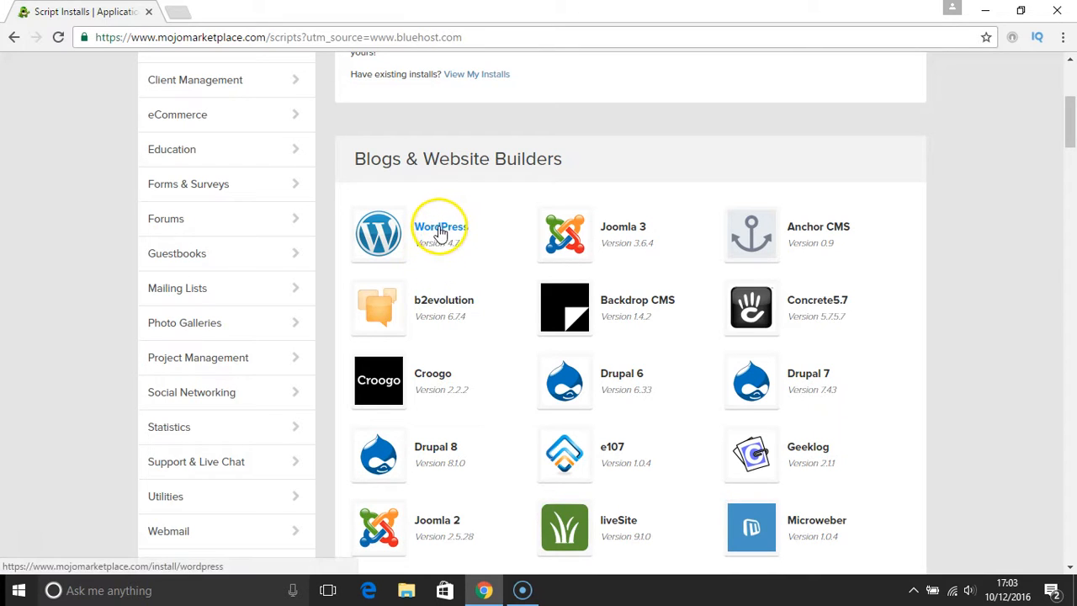
Step: Choose WordPress and start the free do-it-yourself WordPress 4.7 install
left_click(426, 233)
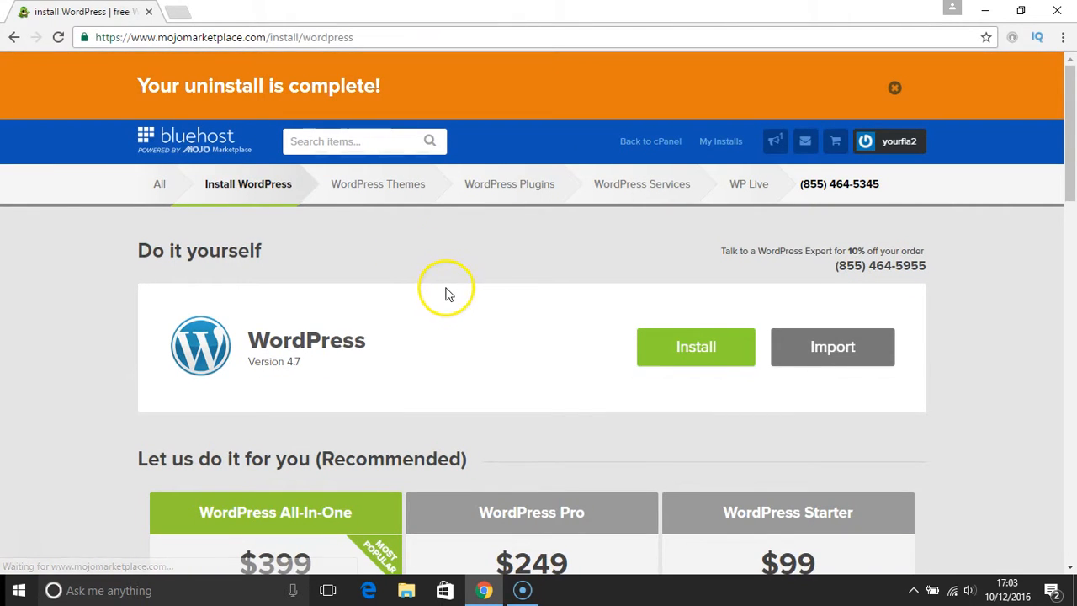
scroll(505, 301, "down", 2)
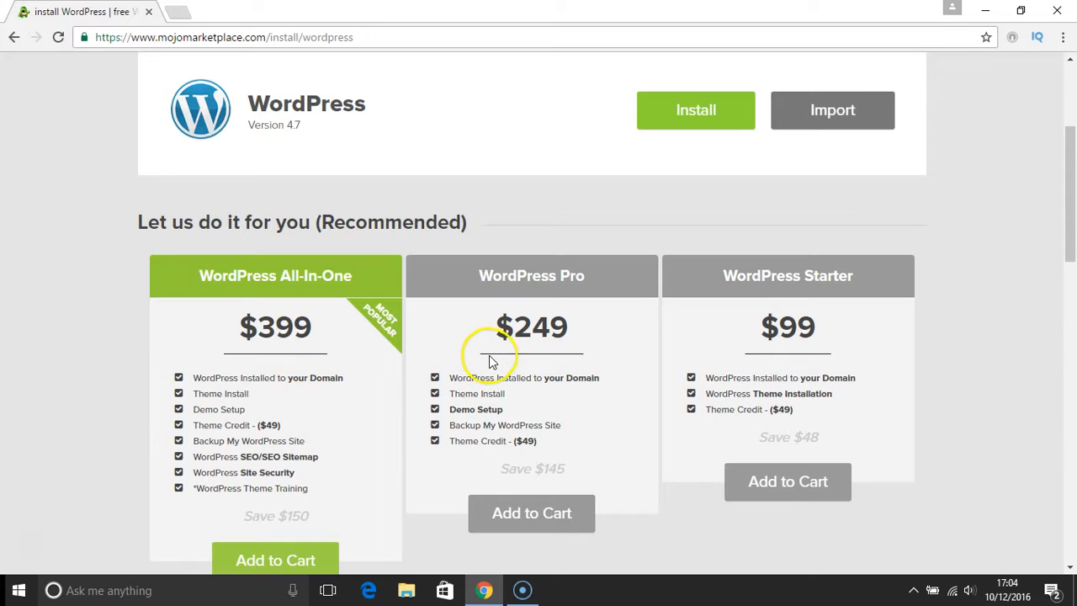
scroll(498, 362, "up", 1)
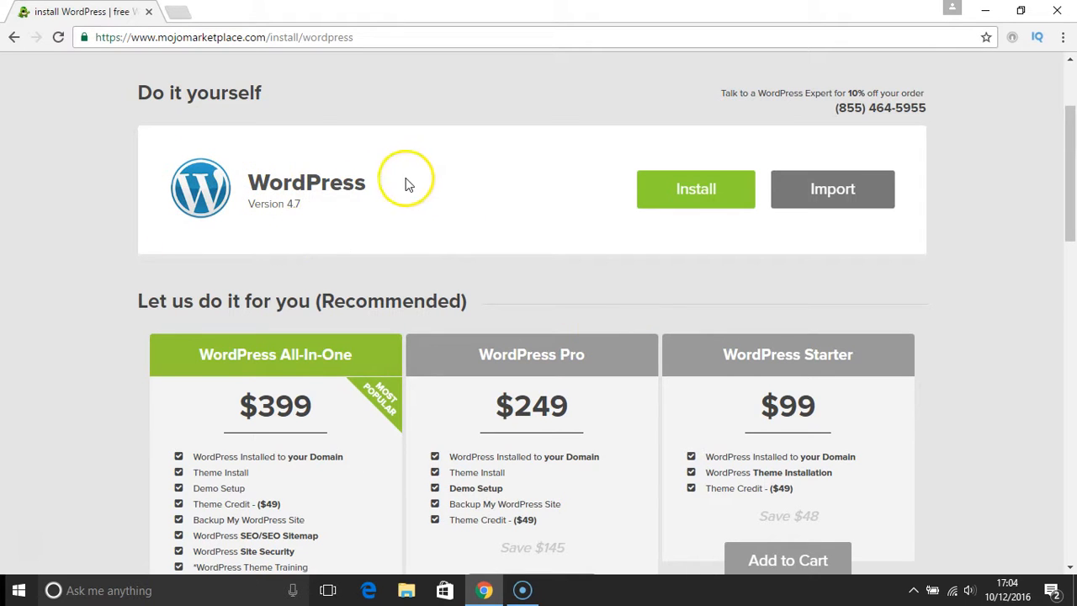
left_click(704, 191)
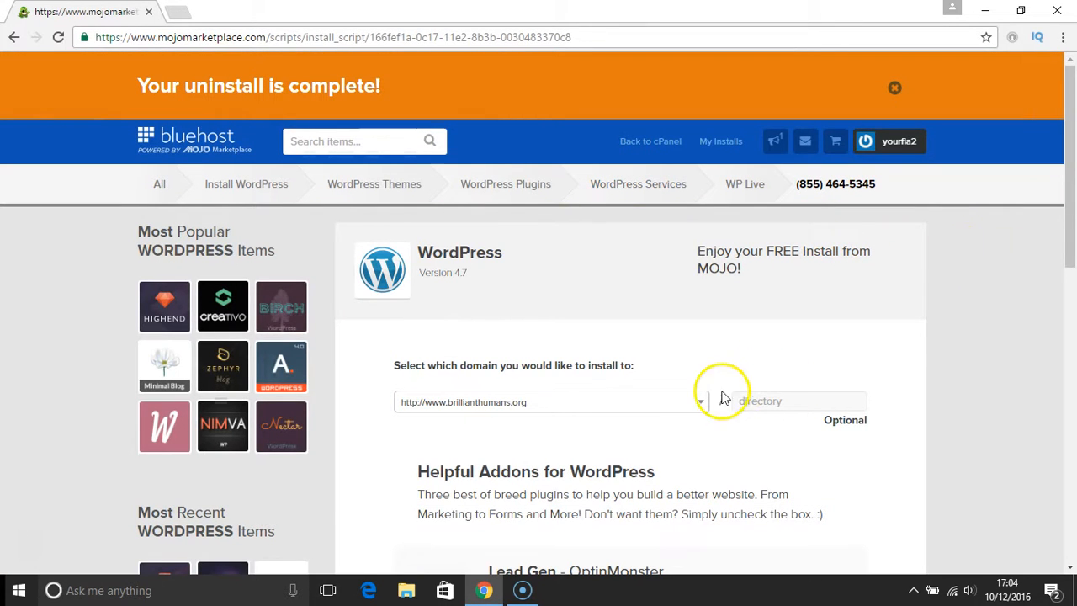
left_click(701, 403)
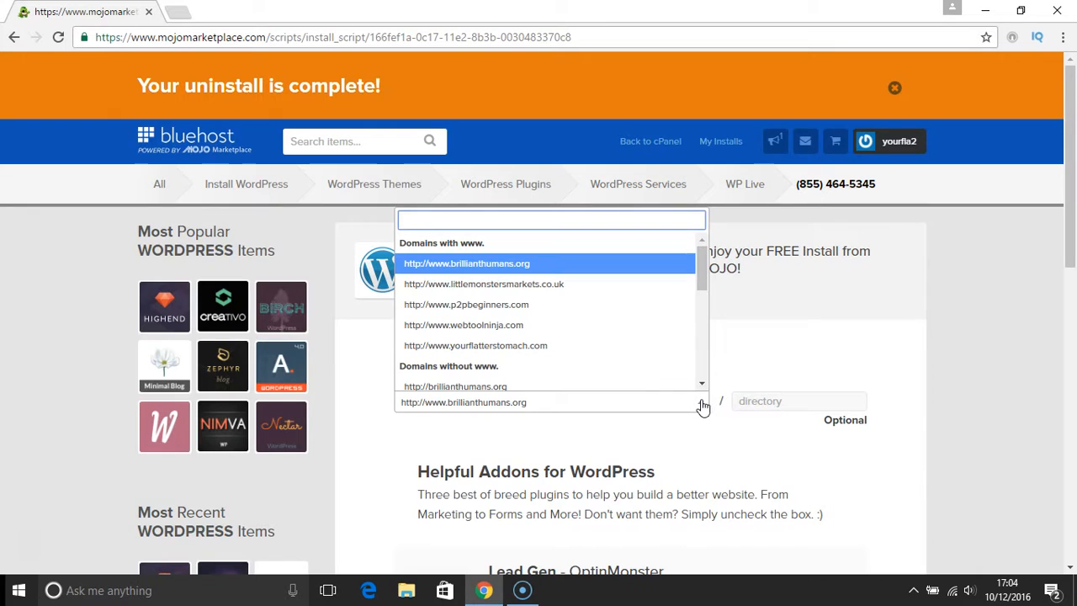
left_click(658, 409)
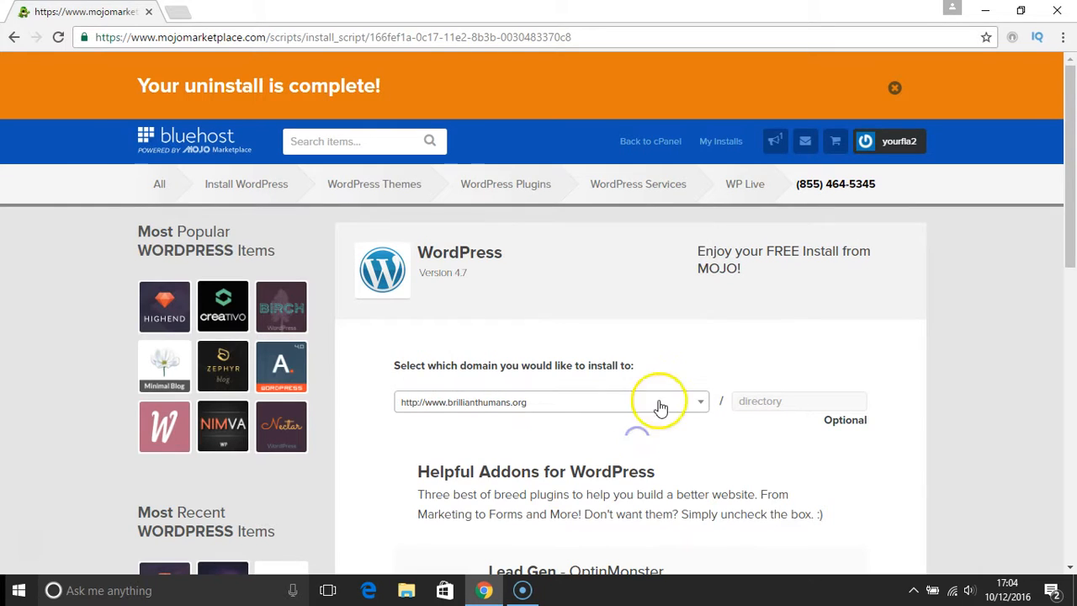
left_click(702, 405)
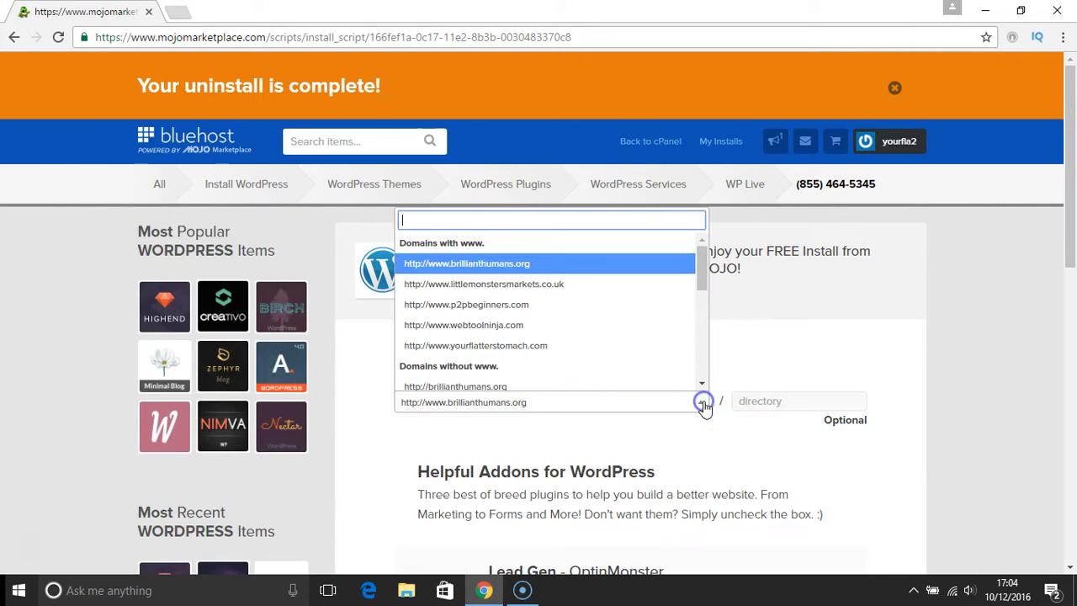
left_click(531, 329)
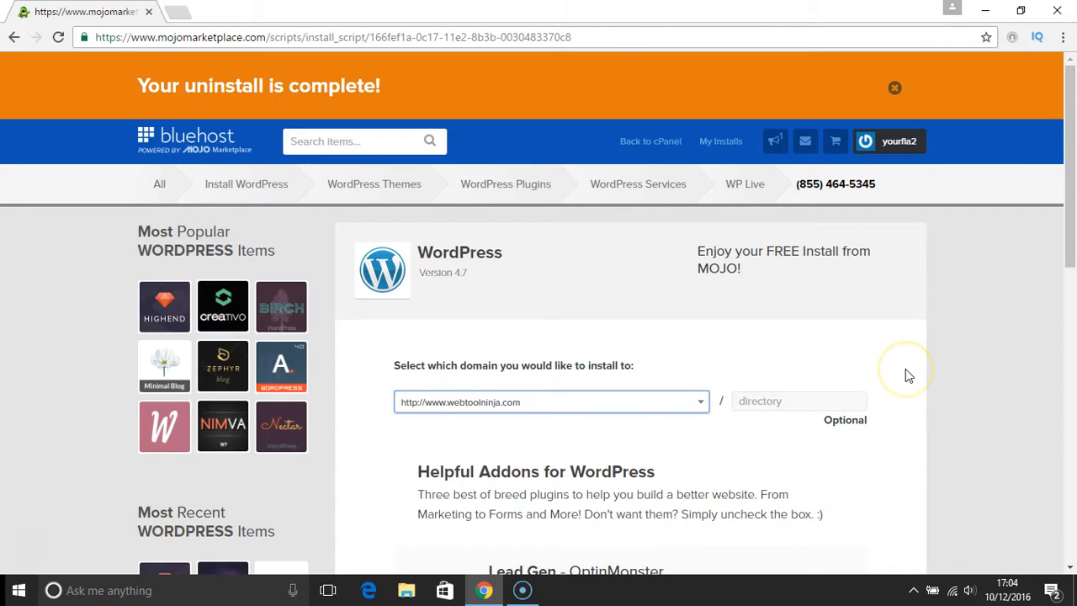
scroll(905, 368, "down", 2)
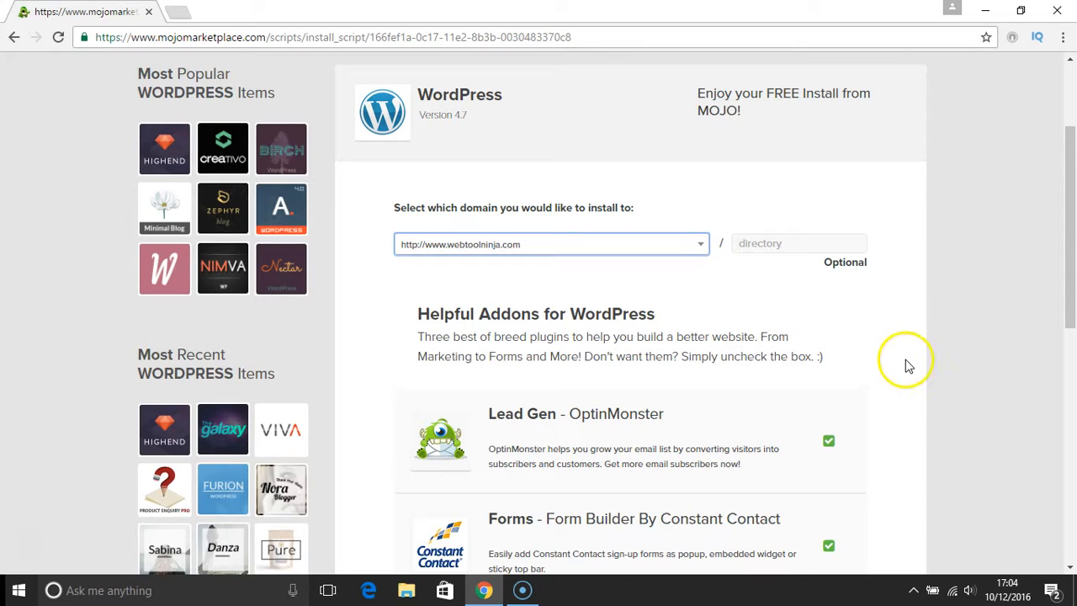
left_click(703, 244)
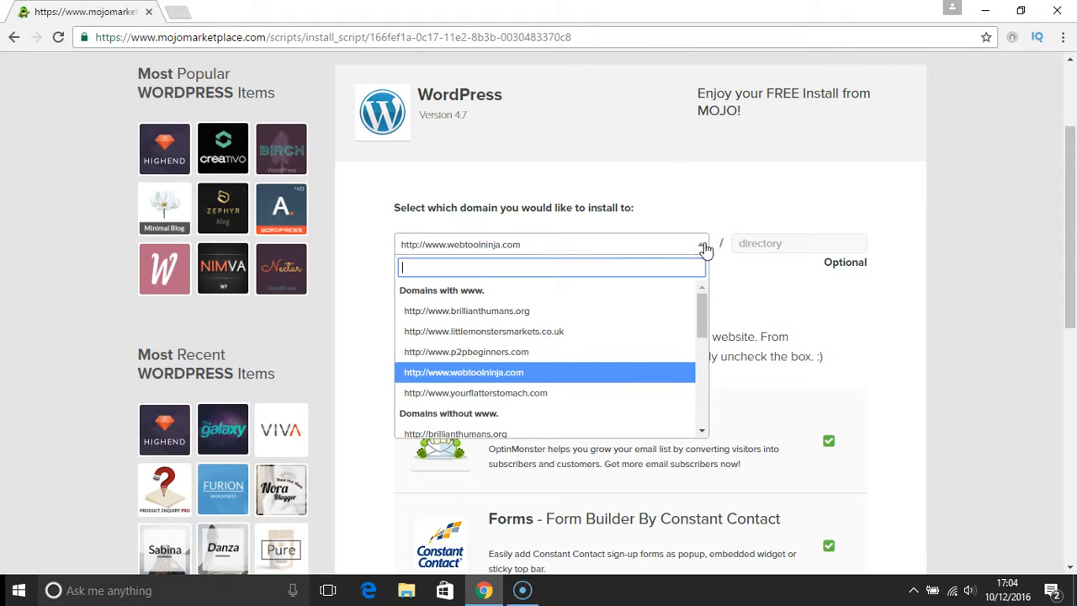
left_click(703, 244)
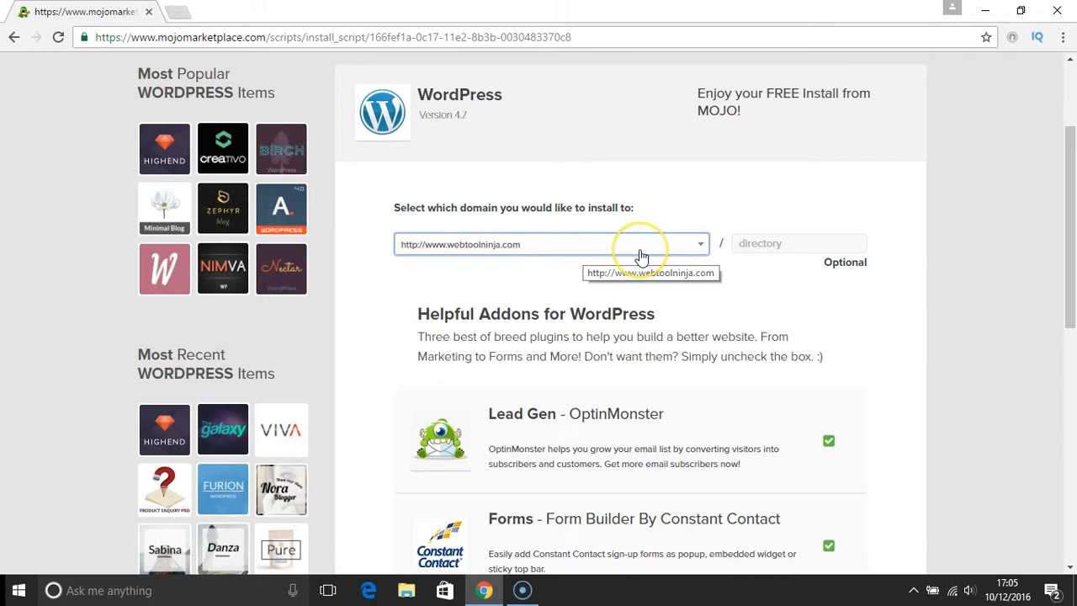
scroll(639, 256, "down", 1)
scroll(648, 214, "down", 2)
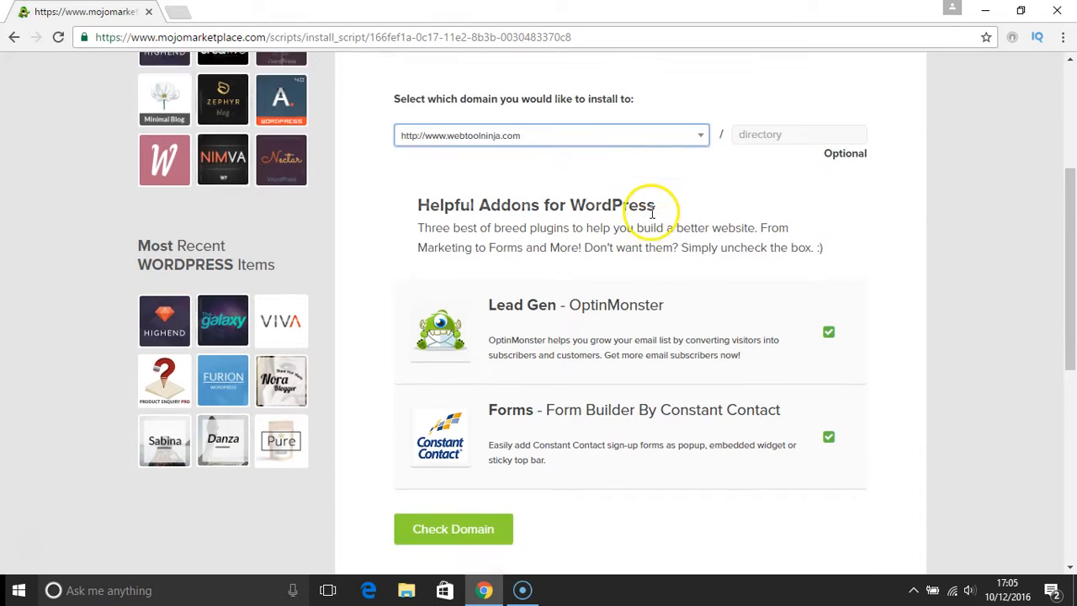
Step: Run Check Domain on webtoolninja.com and return to the 'Last step' section
left_click(463, 402)
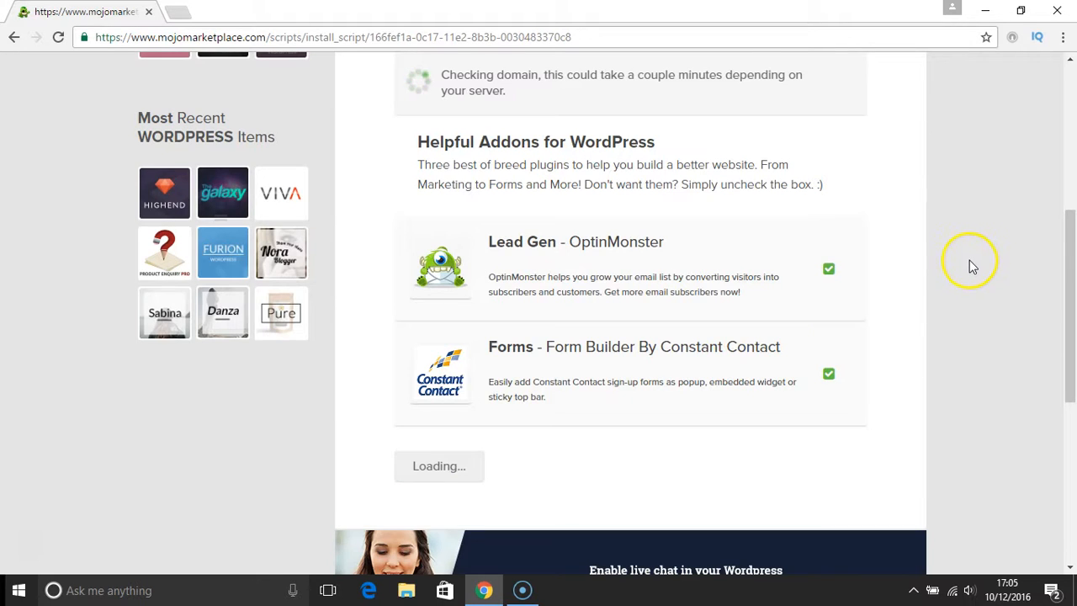
scroll(973, 265, "up", 2)
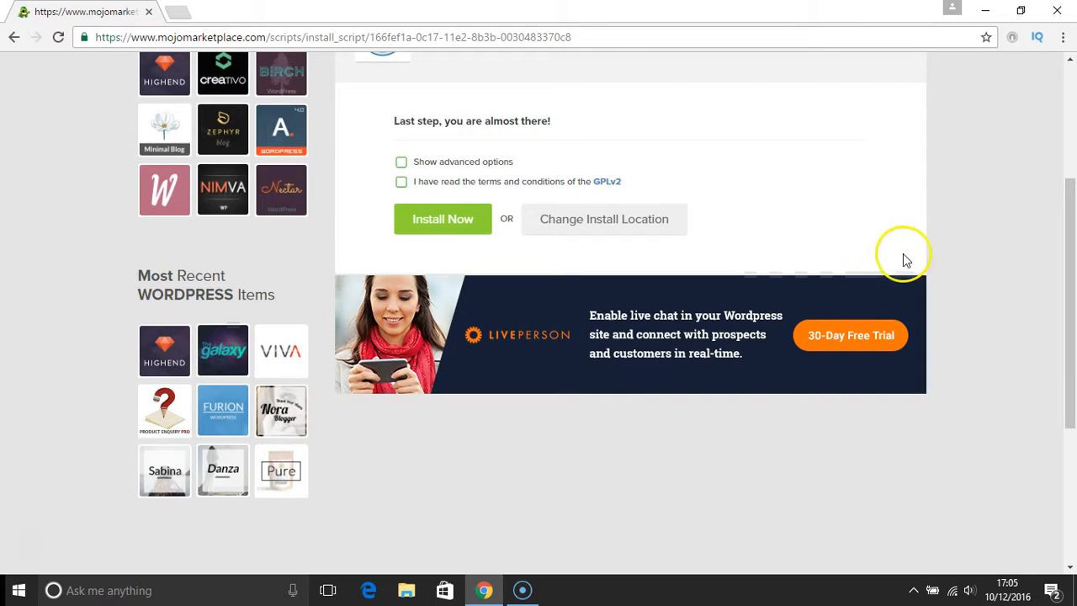
scroll(898, 227, "up", 1)
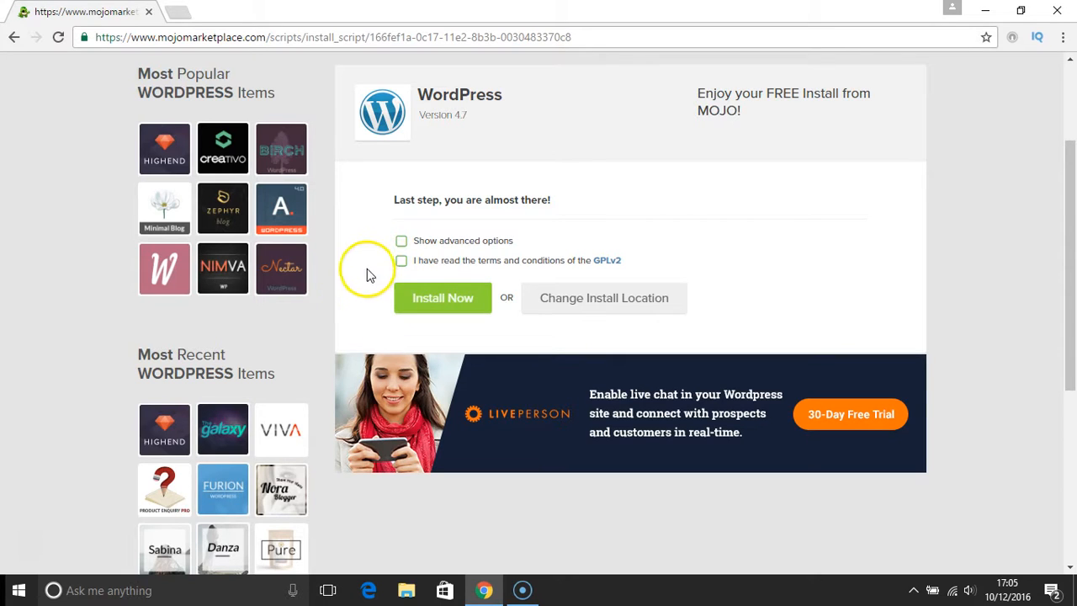
Step: Tick Show advanced options to reveal site name and admin account fields
left_click(401, 242)
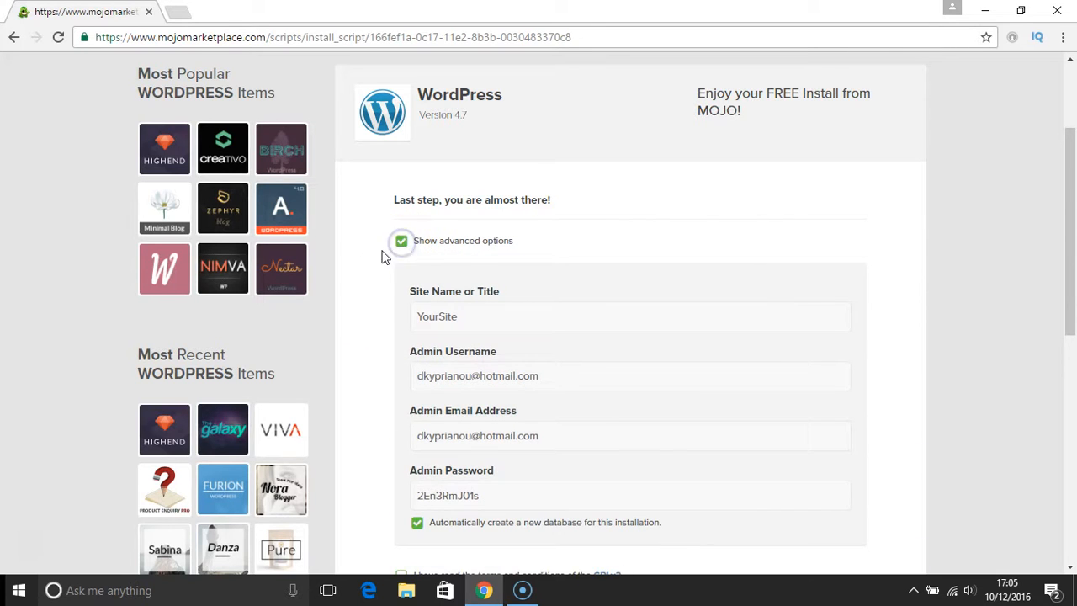
scroll(355, 267, "down", 1)
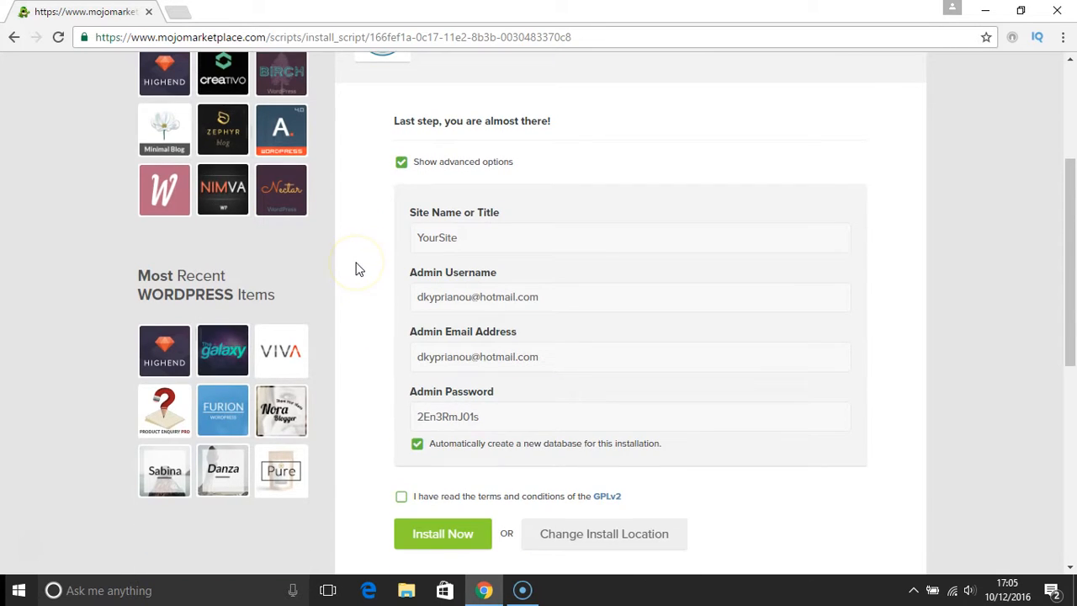
scroll(355, 268, "down", 1)
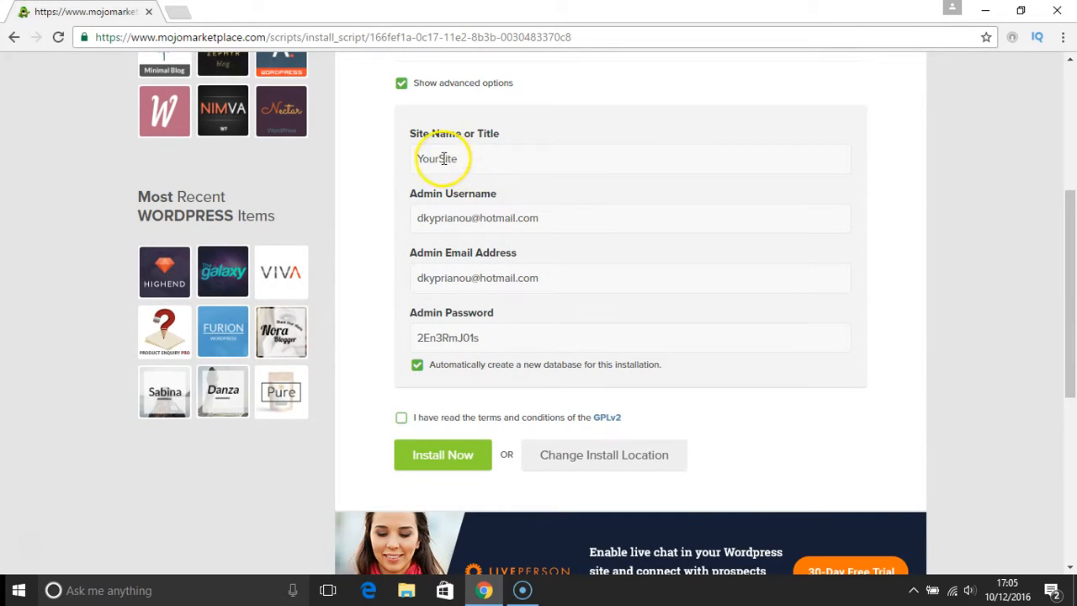
Step: Replace the generated admin password with a new custom password
left_click_drag(467, 157, 403, 171)
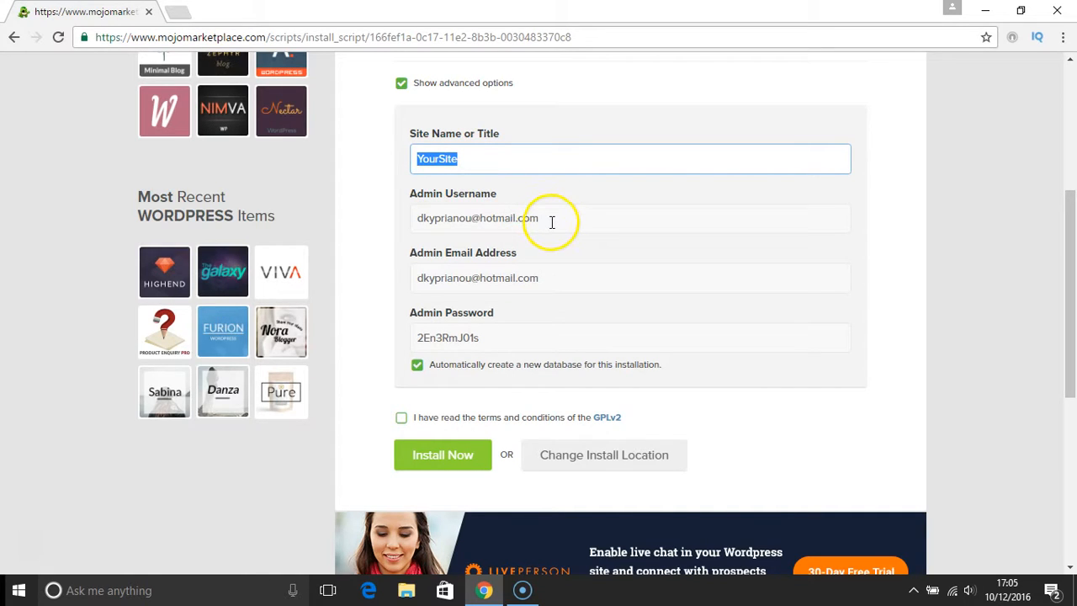
left_click_drag(550, 219, 365, 227)
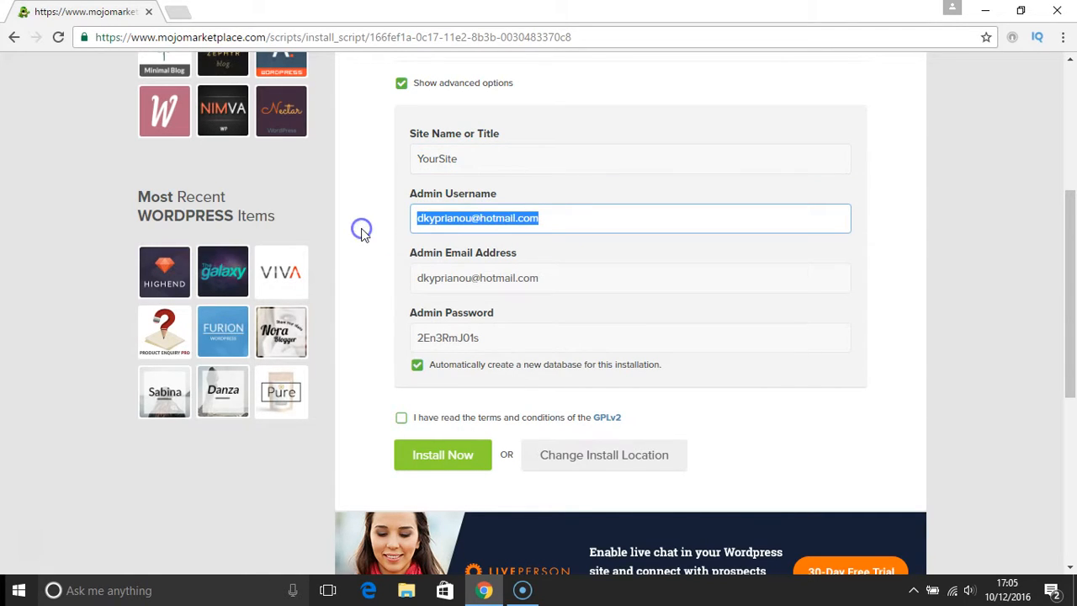
left_click_drag(488, 338, 396, 332)
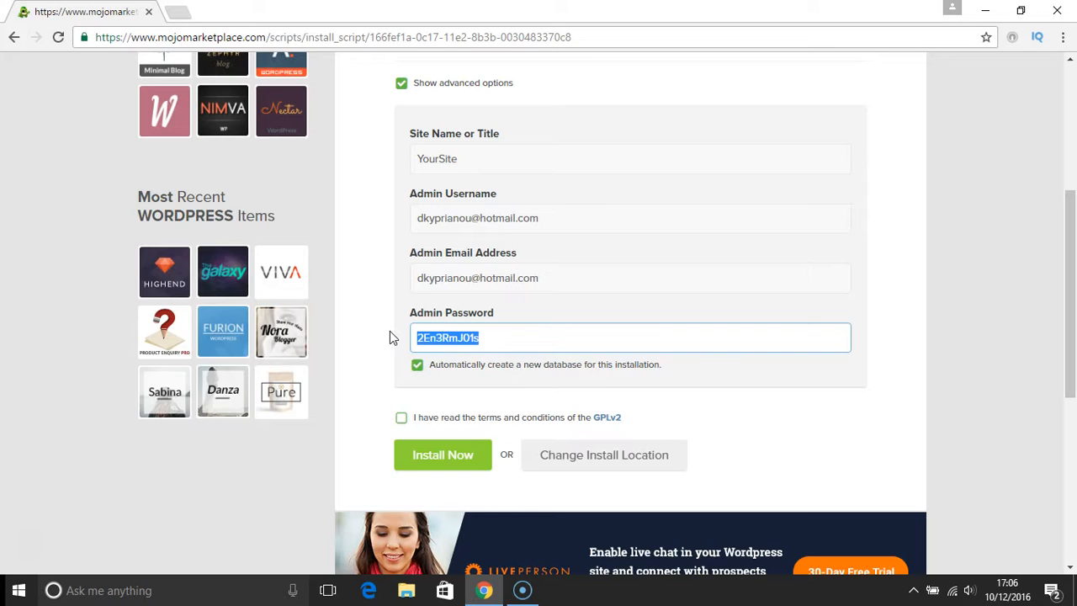
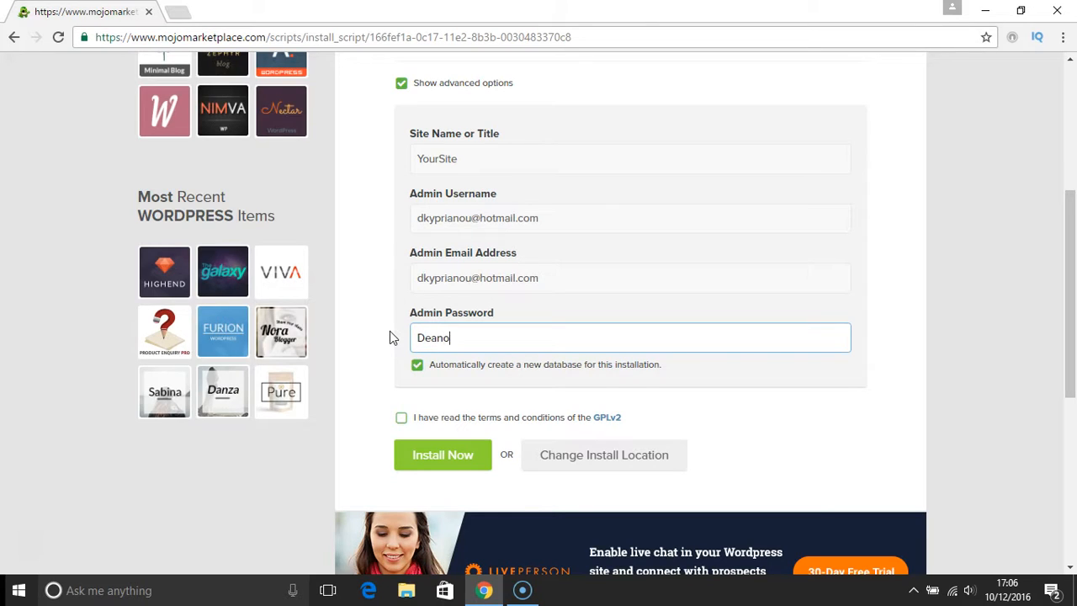
left_click(387, 331)
left_click(473, 333)
Step: Tick 'I have read the terms and conditions of the GPLv2' and scroll back to the top
left_click(402, 417)
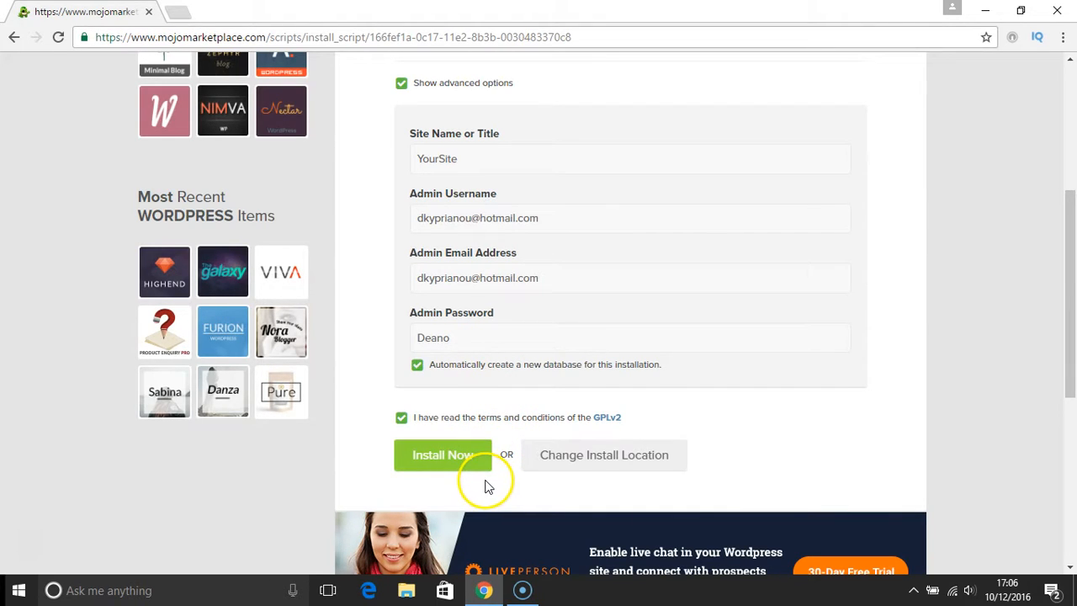
scroll(987, 321, "up", 4)
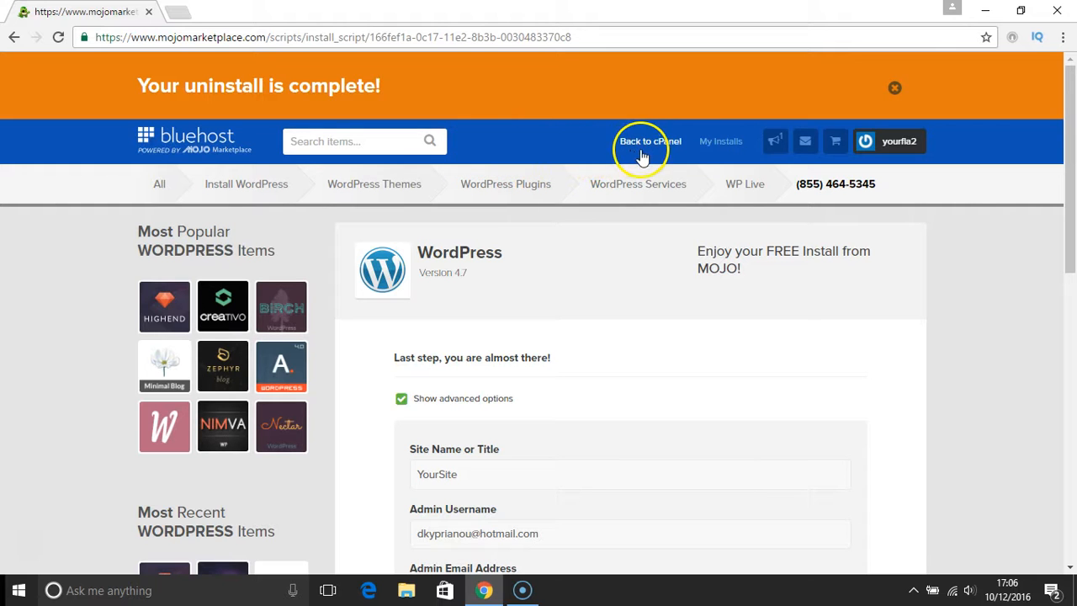
mouse_move(669, 223)
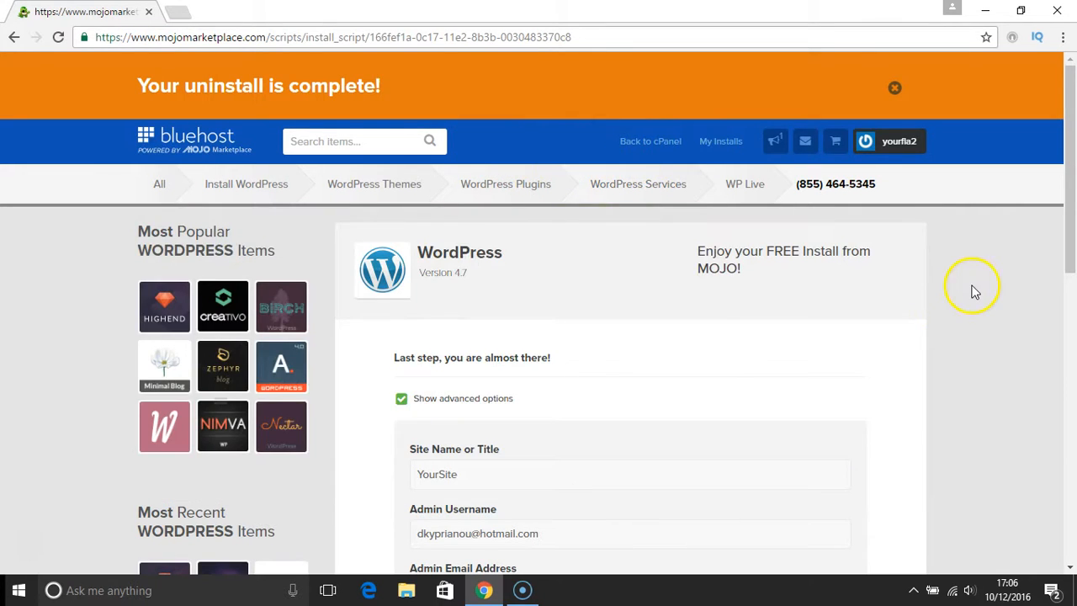
Step: Open My Installs to list the WordPress installs, including webtoolninja.com 4.6.1
left_click(720, 148)
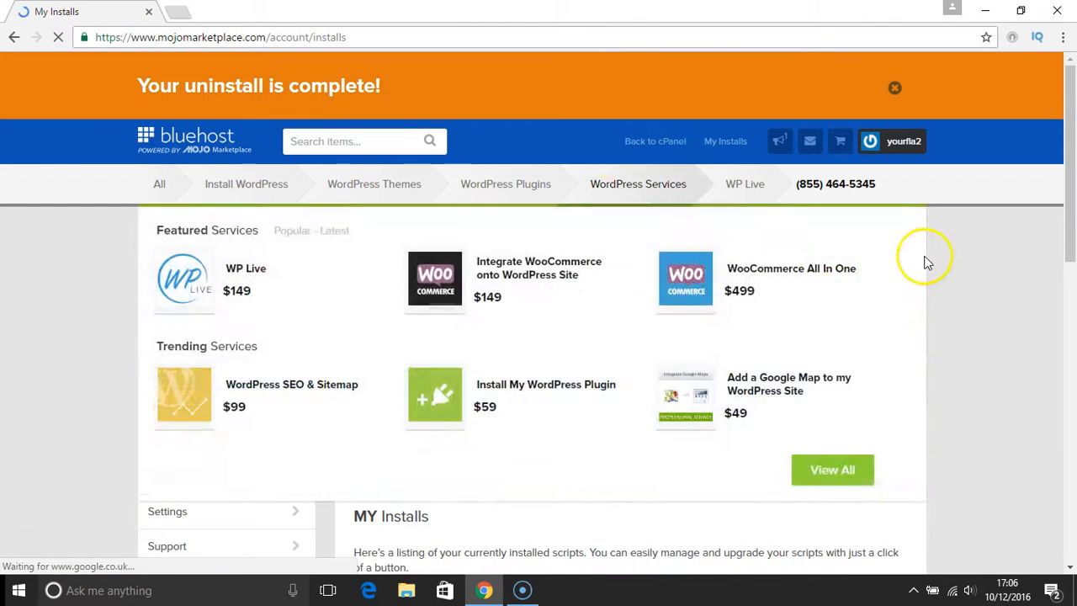
scroll(966, 262, "down", 3)
scroll(967, 266, "down", 3)
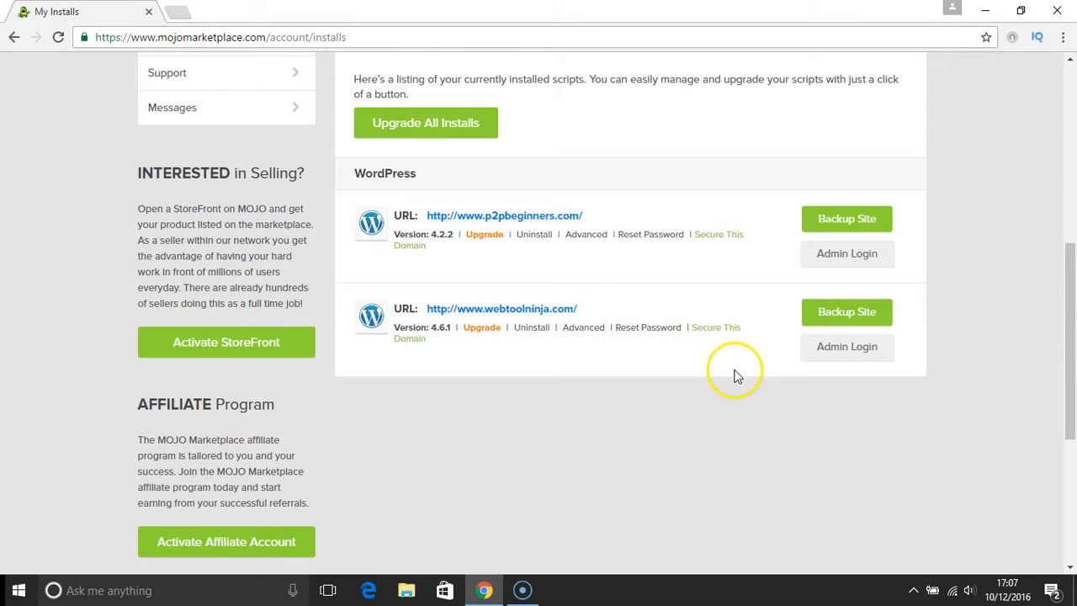
Step: Preview the live webtoolninja.com site, close it, then open its WordPress admin login
left_click(846, 353)
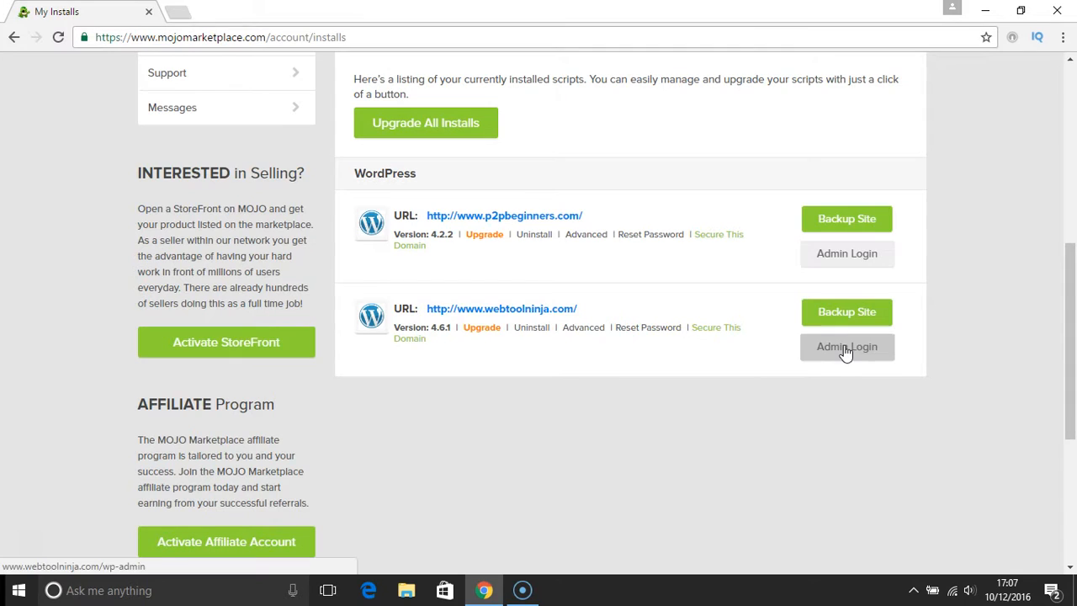
left_click(516, 309)
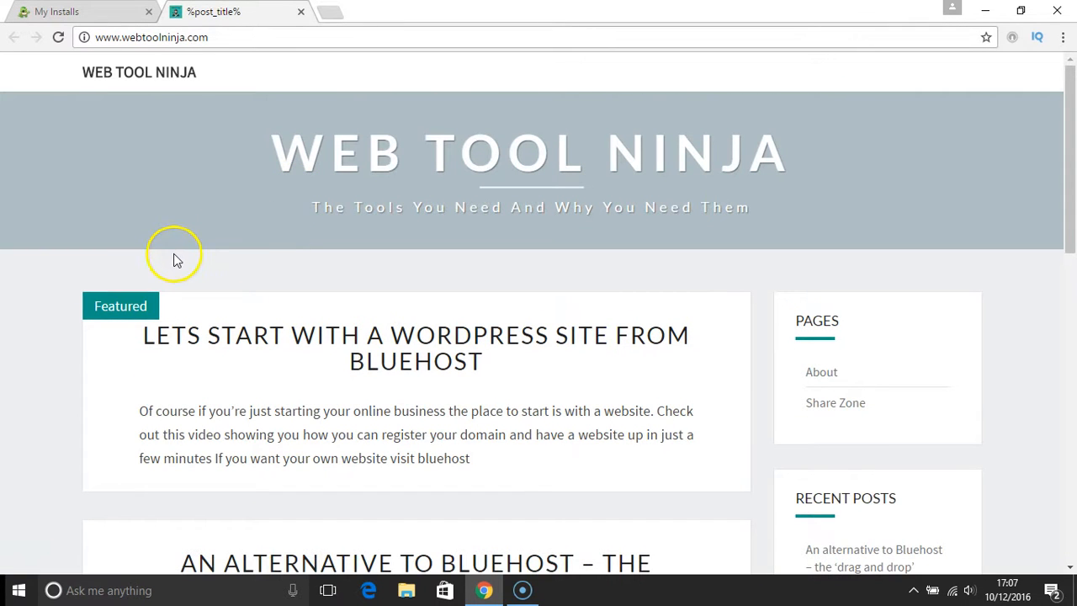
left_click(300, 11)
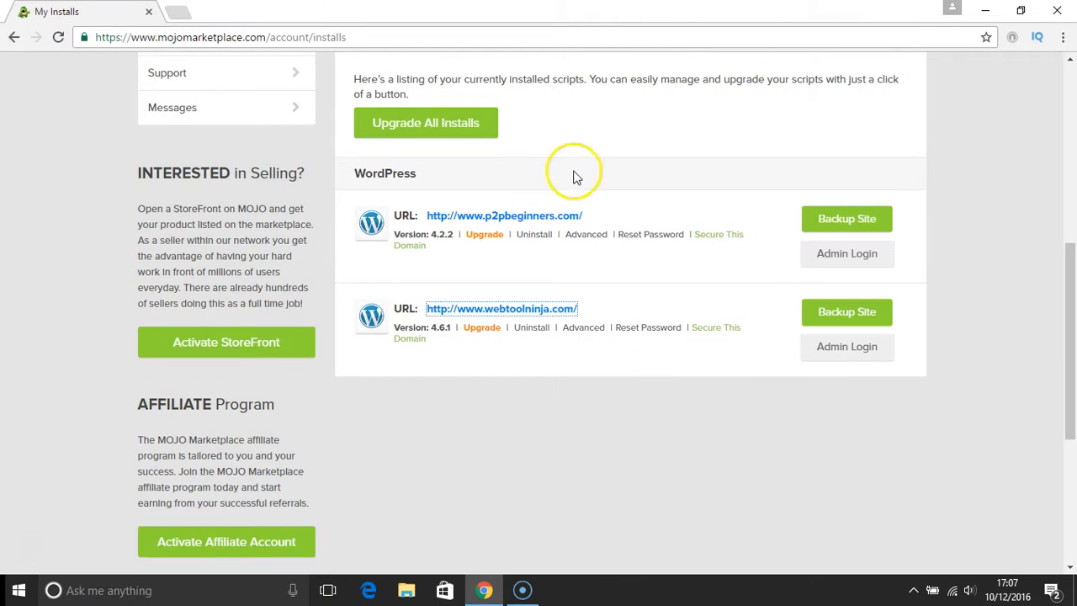
left_click(848, 347)
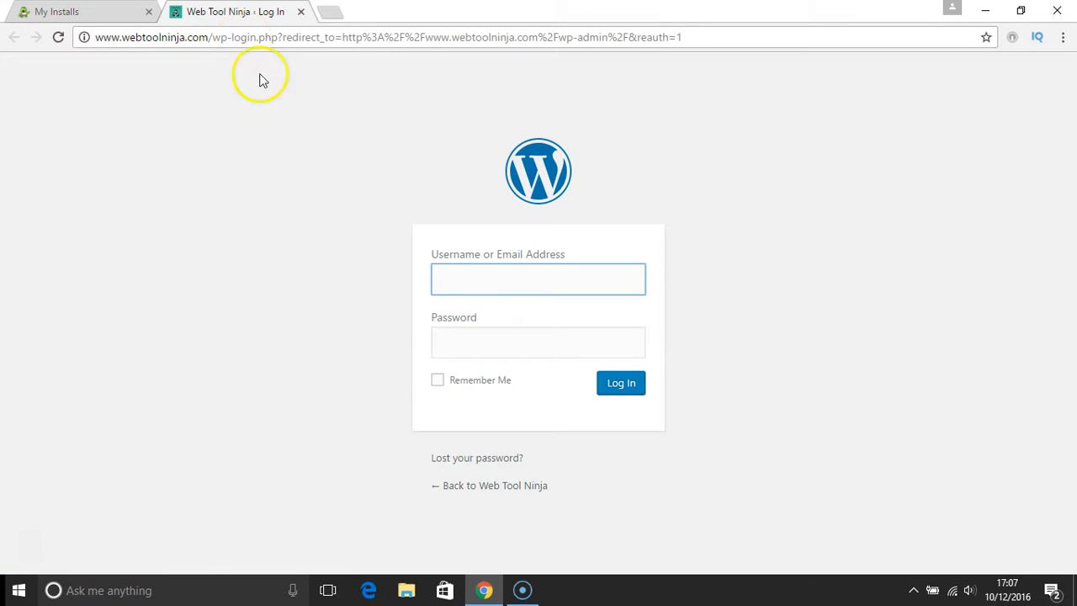
Step: Log in to the Web Tool Ninja dashboard using the saved username and account password
left_click(486, 281)
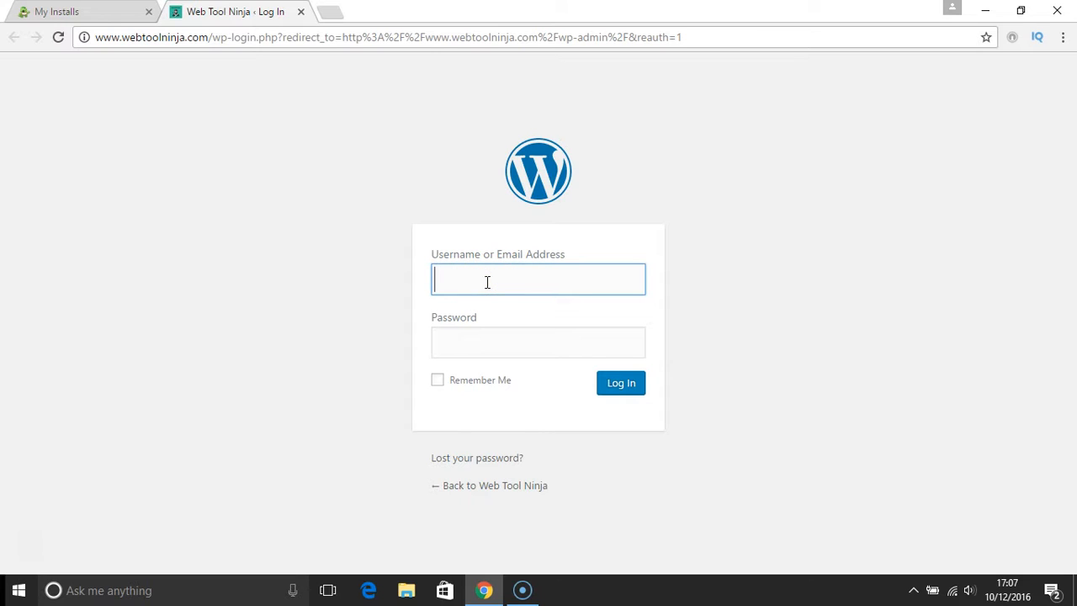
type("D")
key("Down")
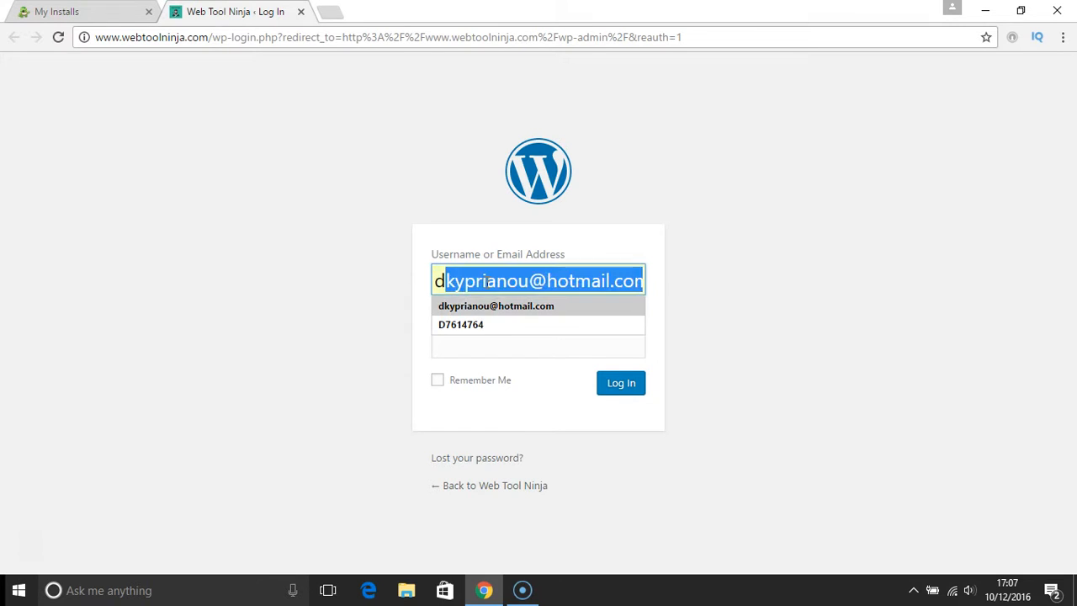
key("Down")
key("Tab")
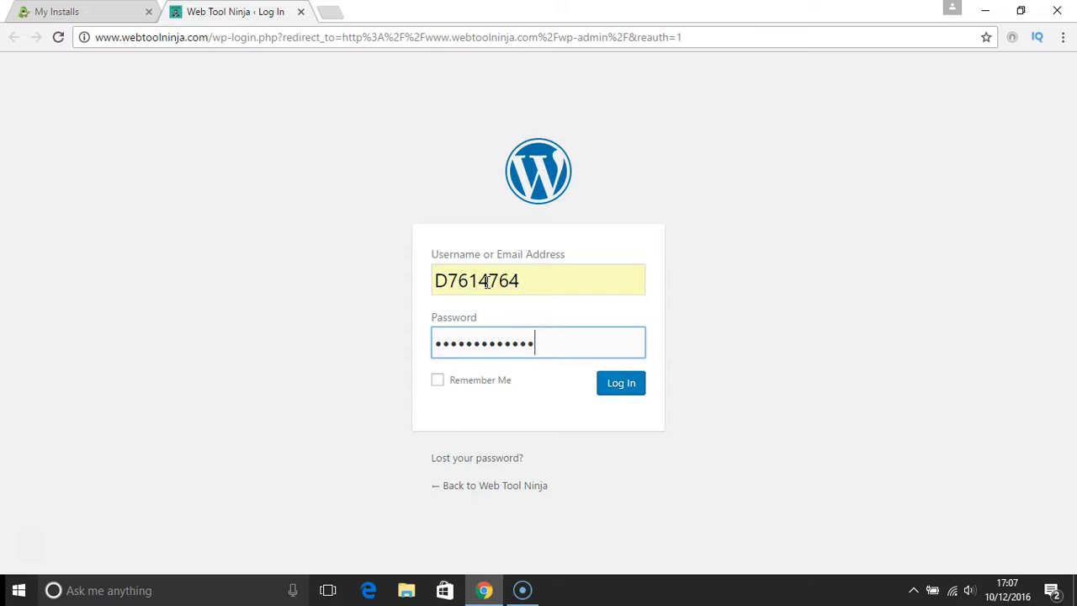
key("Return")
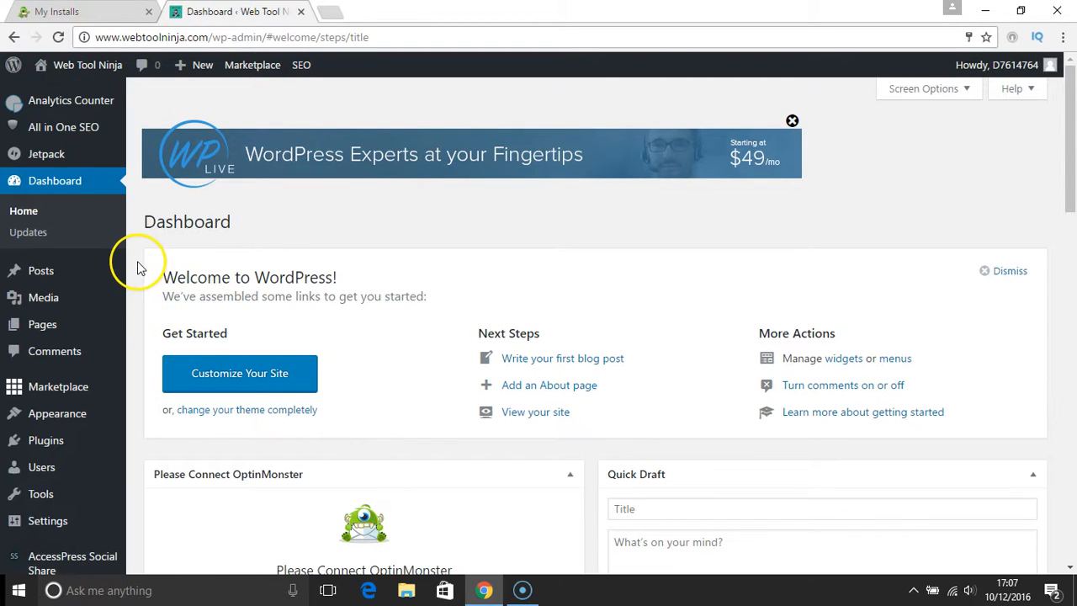
Step: Start a new blog post with Posts > Add New from the dashboard sidebar
mouse_move(96, 267)
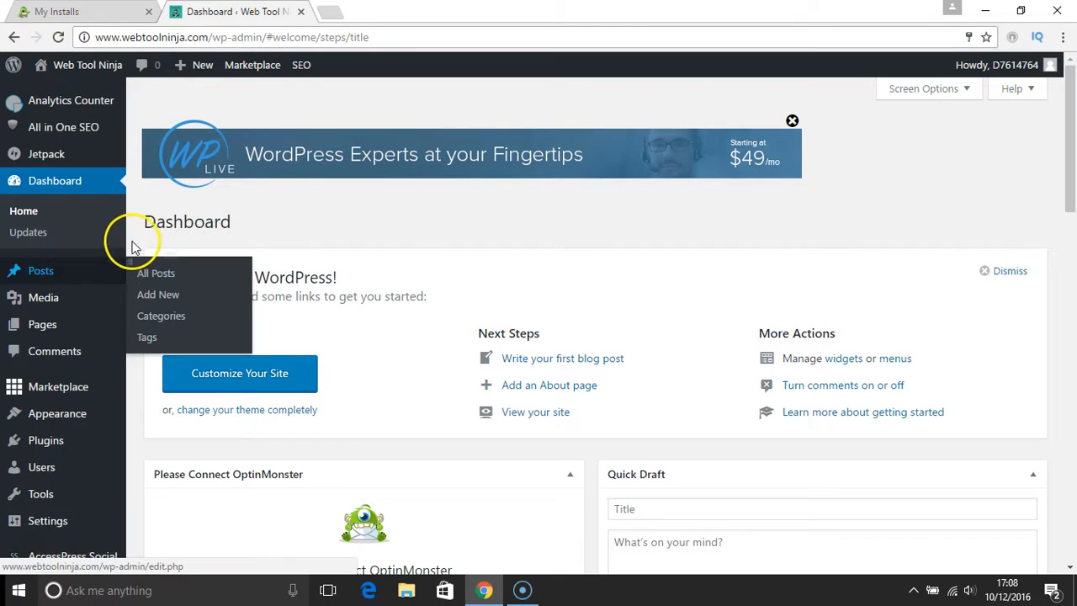
scroll(135, 244, "down", 4)
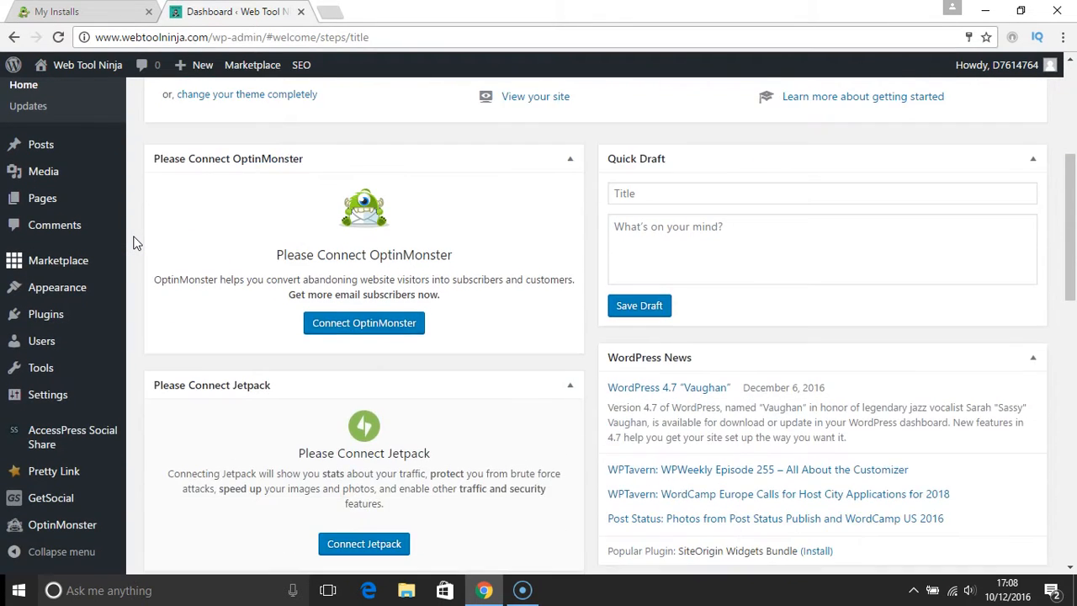
scroll(135, 243, "up", 4)
left_click(44, 271)
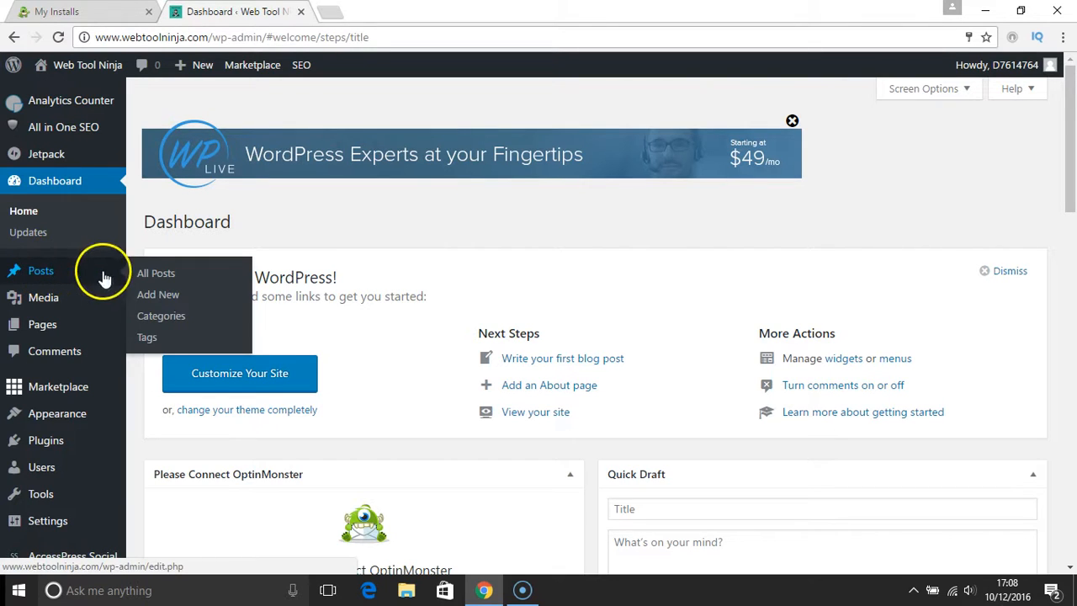
left_click(158, 299)
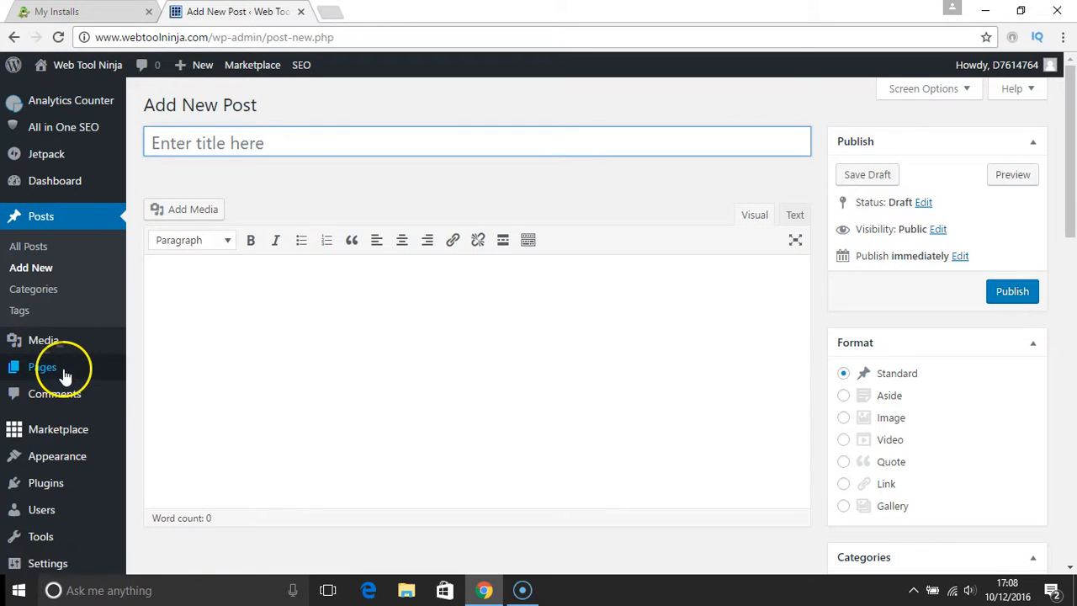
Step: Write a post titled 'Hello everyone' with body text, then leave the editor for Pages
mouse_move(64, 370)
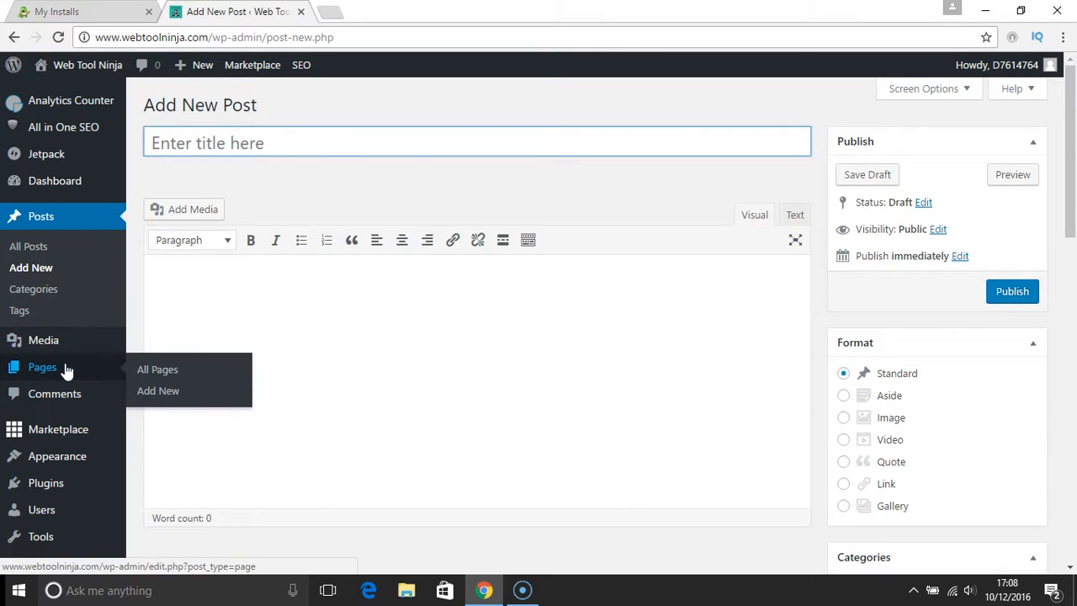
left_click(210, 147)
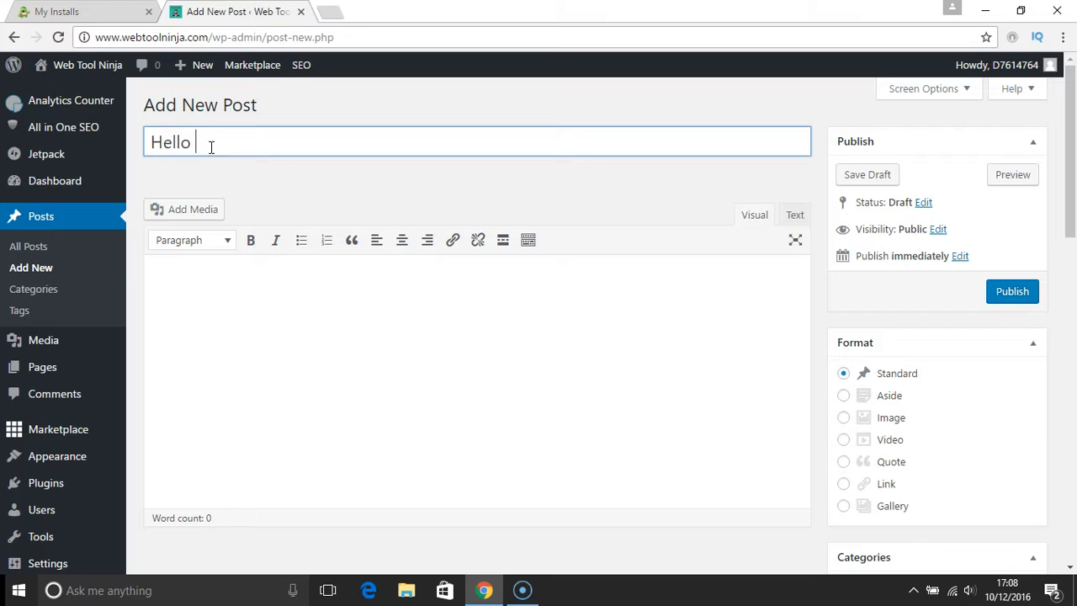
key("Tab")
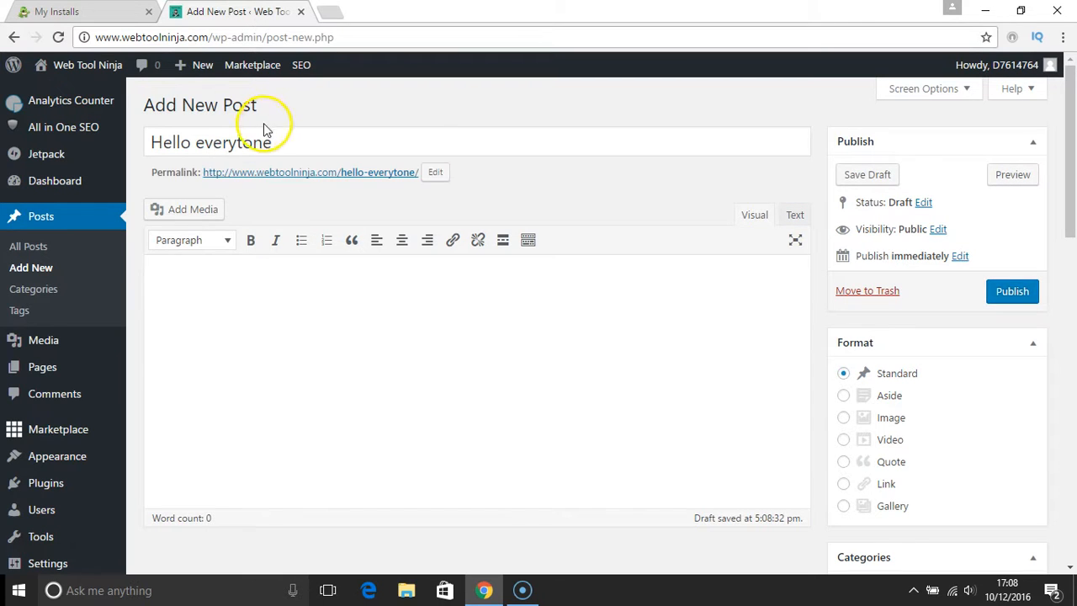
left_click(241, 143)
key("Tab")
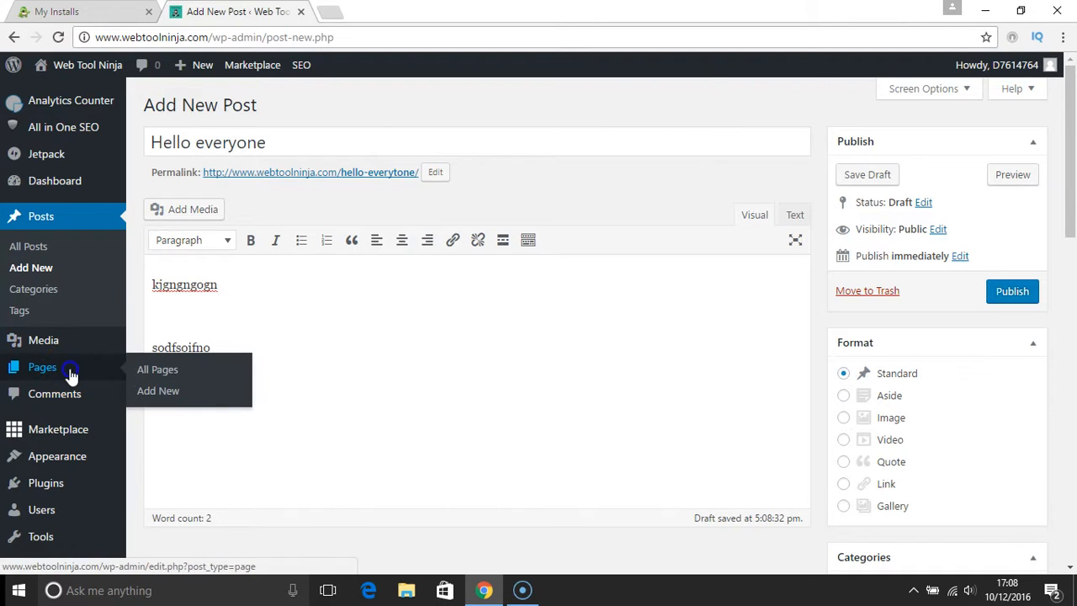
left_click(70, 372)
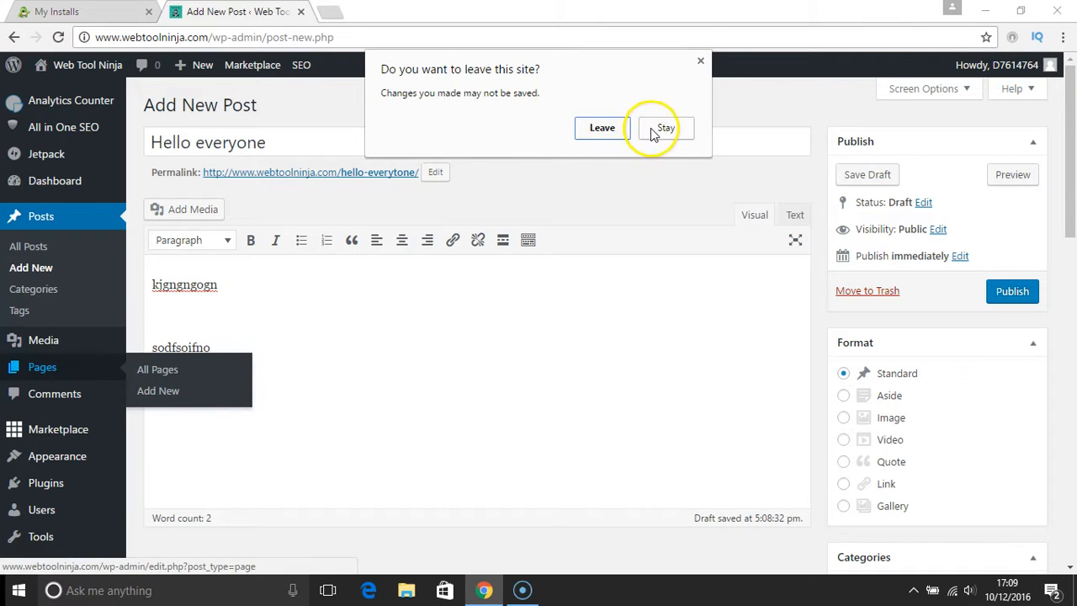
left_click(604, 131)
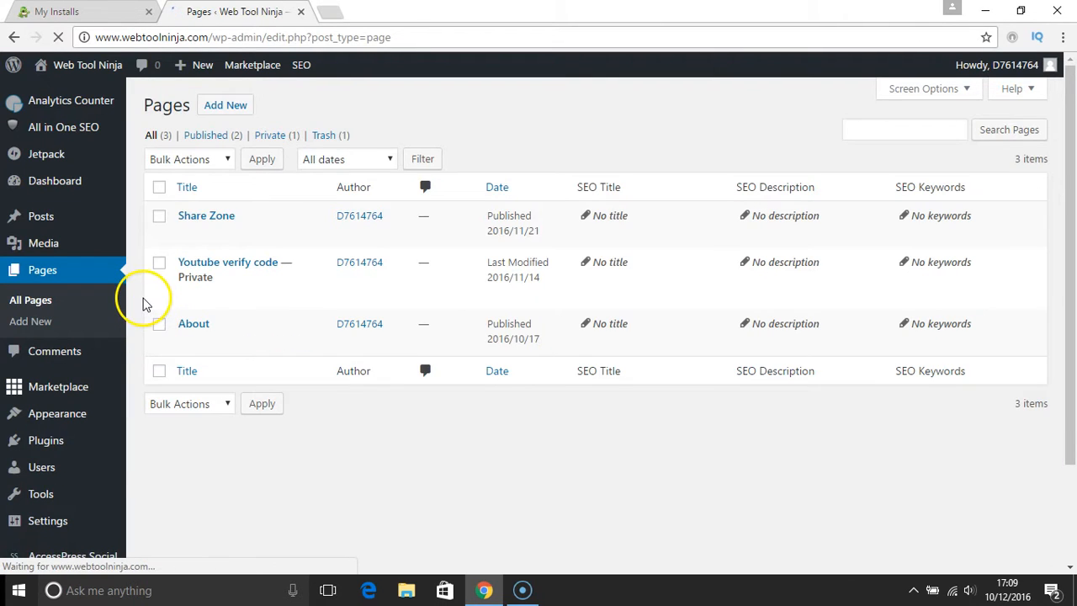
Step: Open the Posts list and scroll through its five posts, including the 'Hello everyone' draft
mouse_move(61, 243)
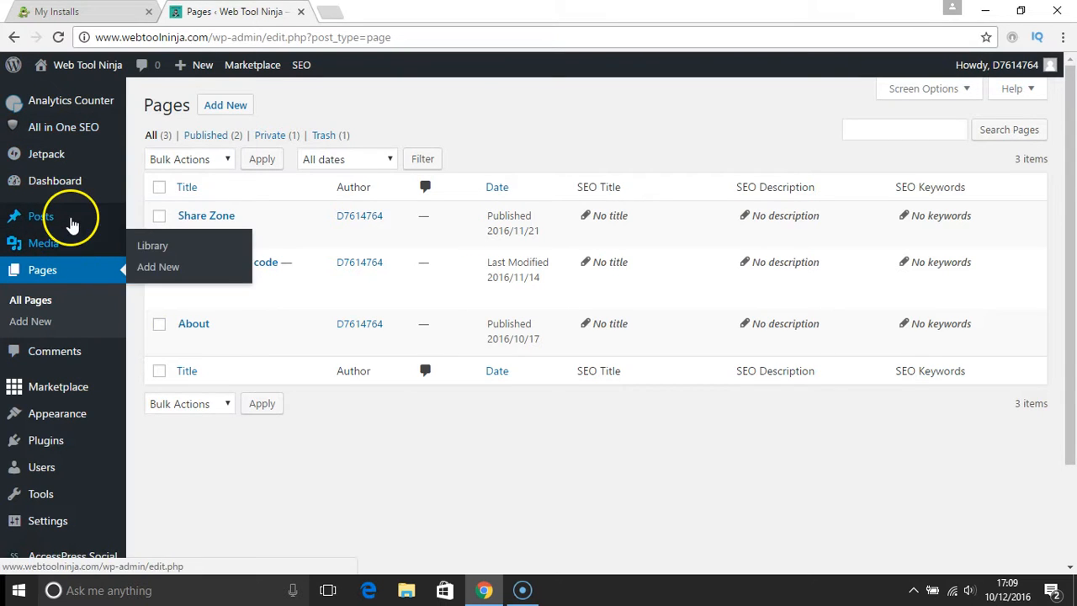
left_click(73, 224)
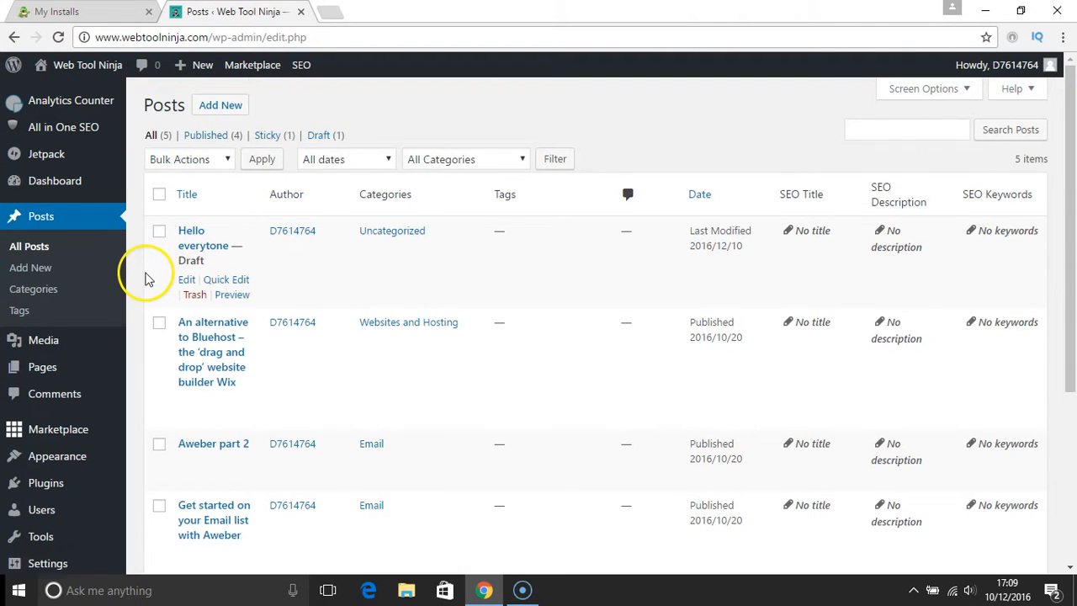
scroll(144, 278, "down", 1)
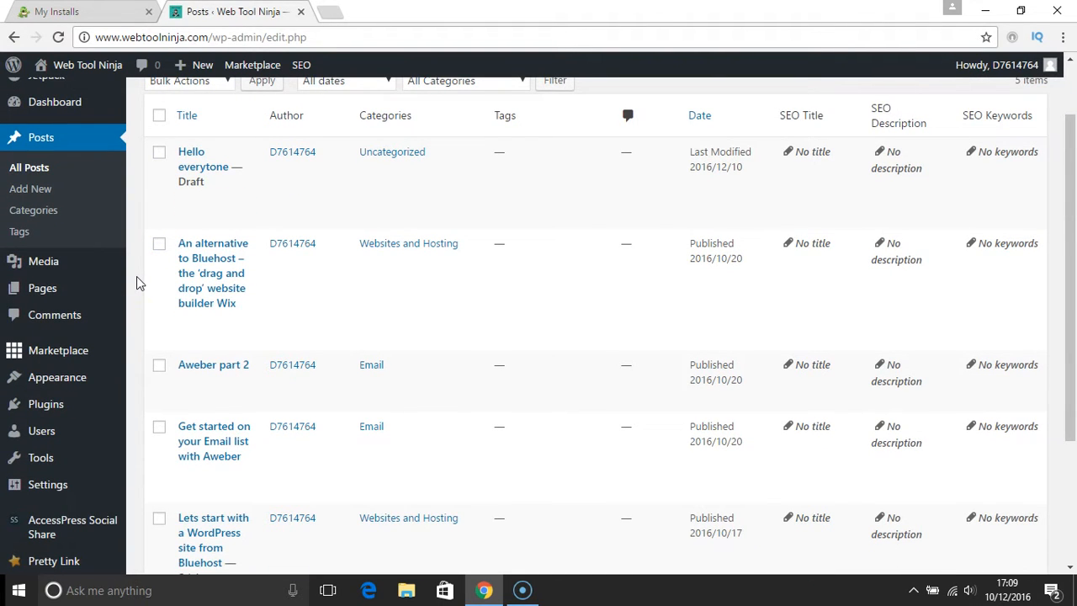
mouse_move(76, 412)
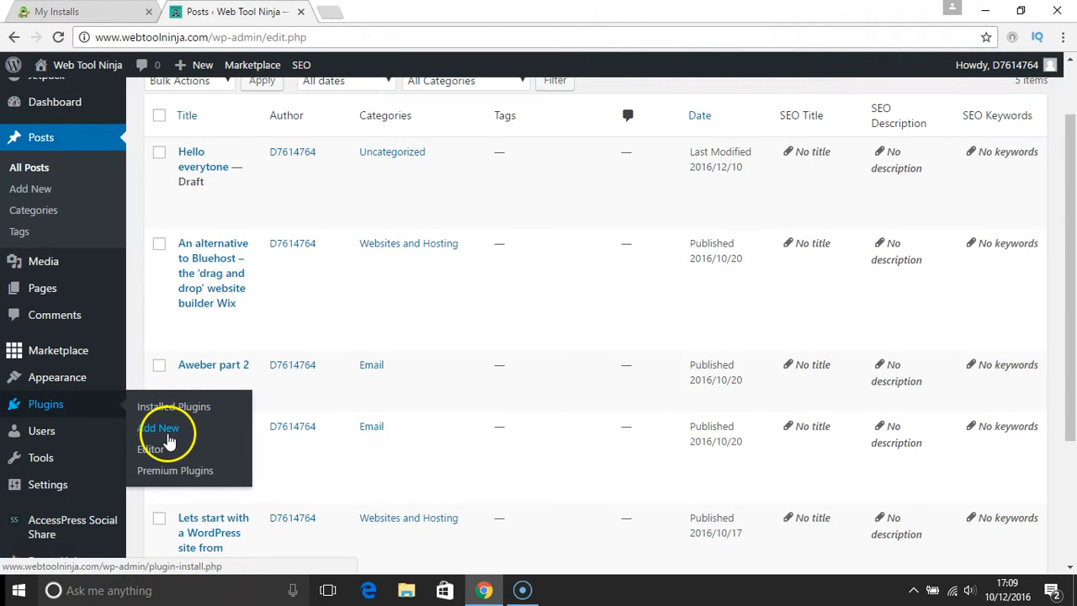
Step: Open Add Plugins and browse the Featured plugins, such as BuddyPress and bbPress, and the Popular tags
left_click(171, 434)
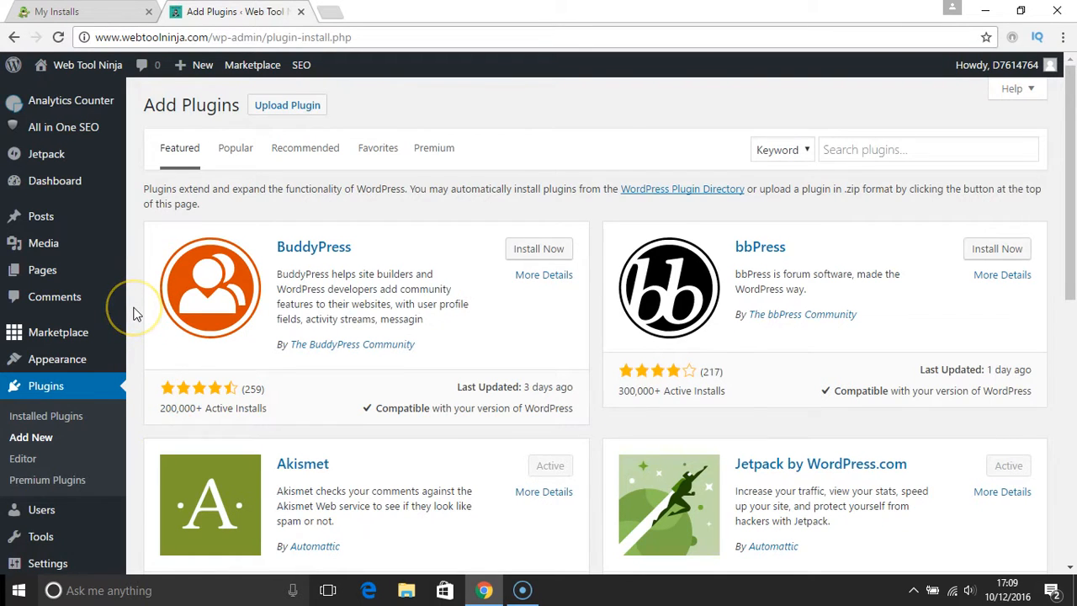
scroll(134, 314, "down", 3)
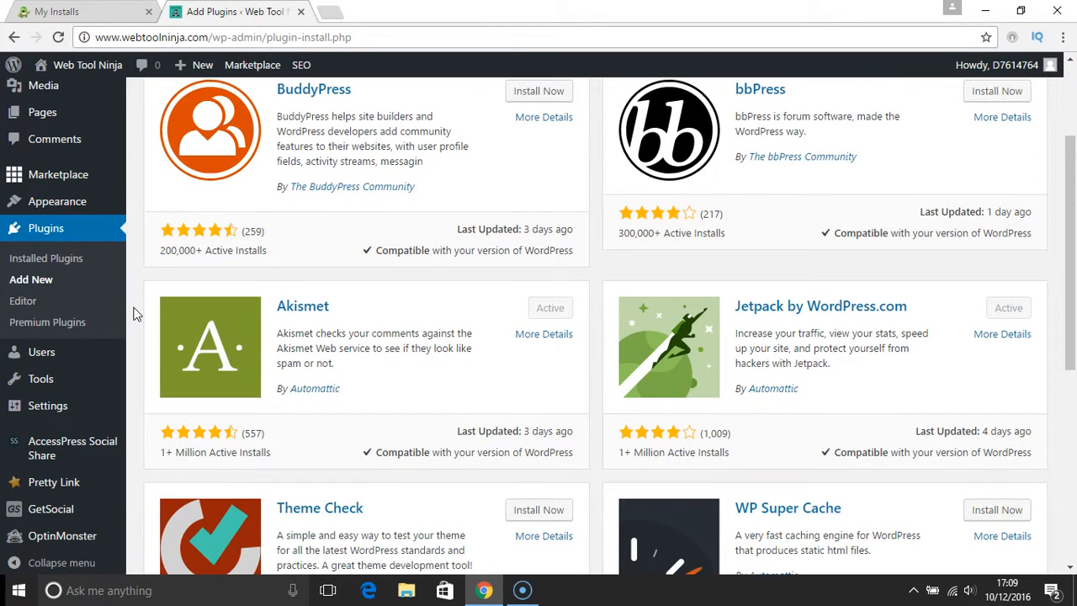
scroll(134, 313, "down", 1)
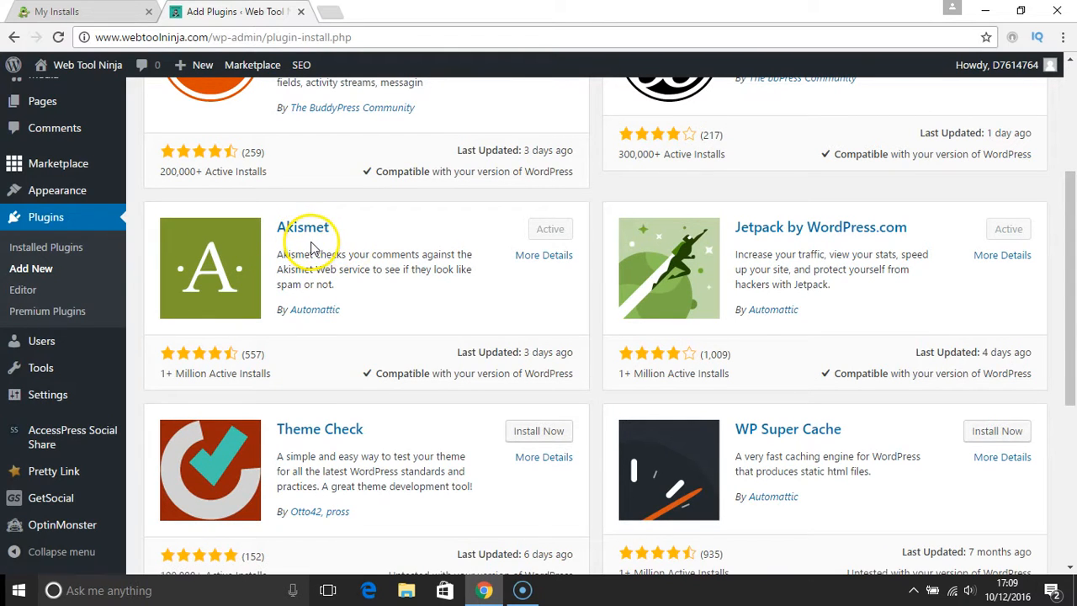
scroll(164, 330, "down", 4)
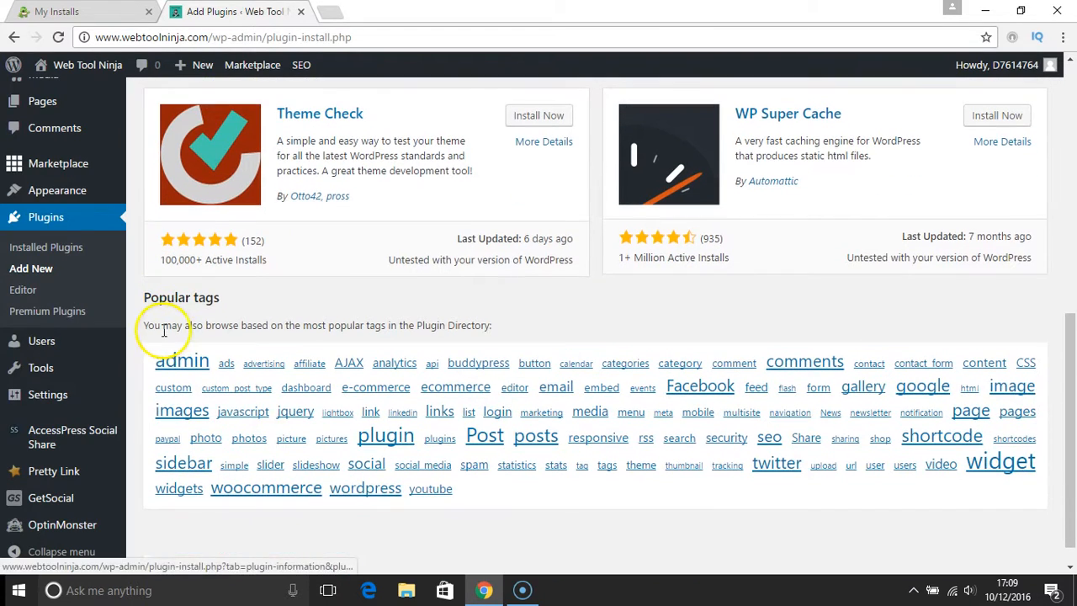
scroll(151, 352, "down", 1)
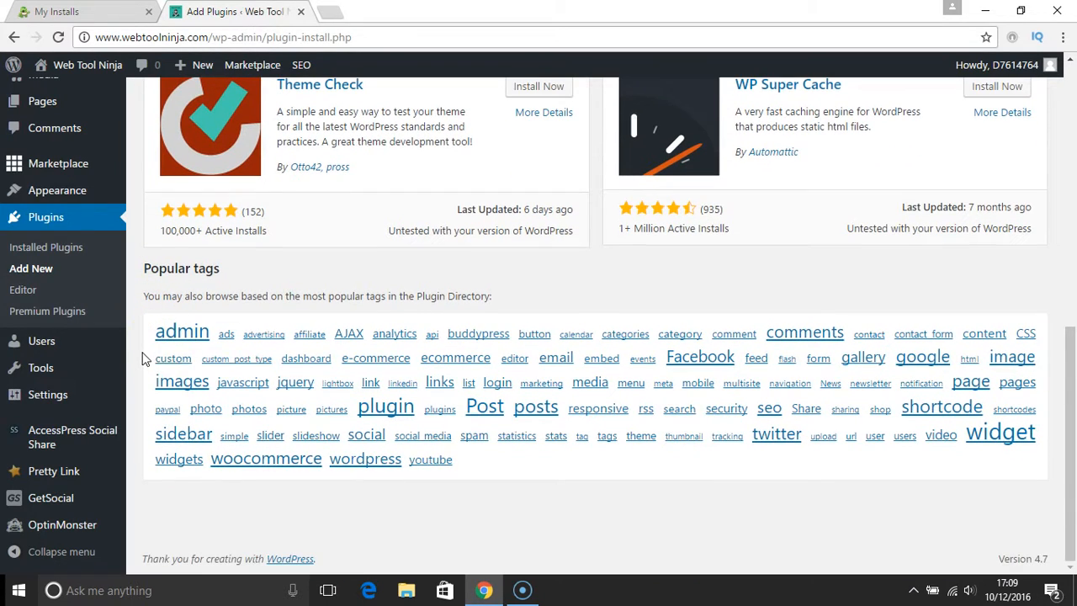
scroll(134, 354, "up", 6)
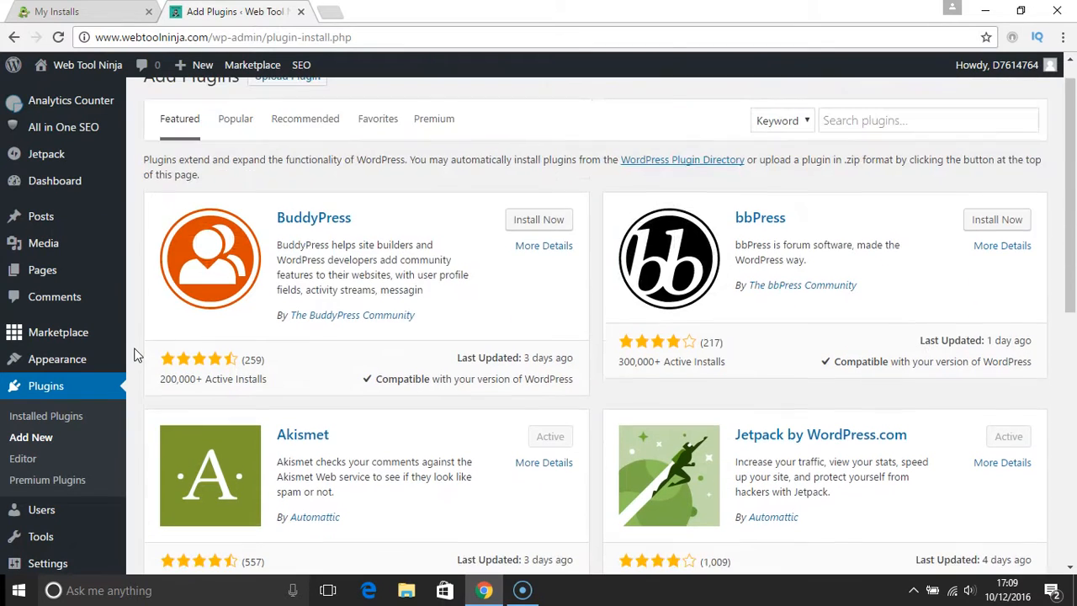
scroll(134, 353, "up", 1)
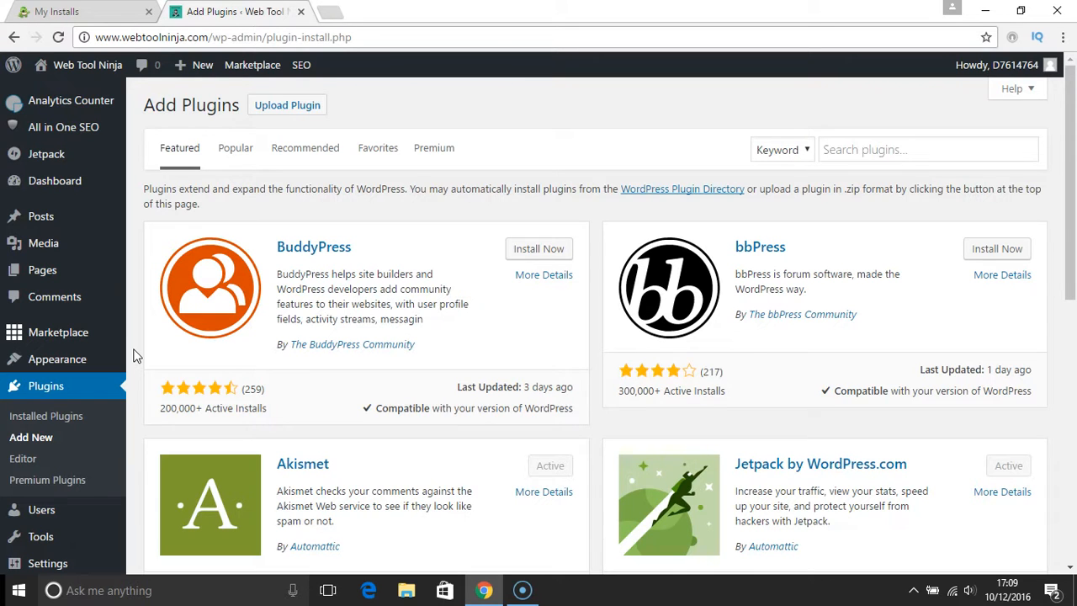
scroll(133, 355, "down", 3)
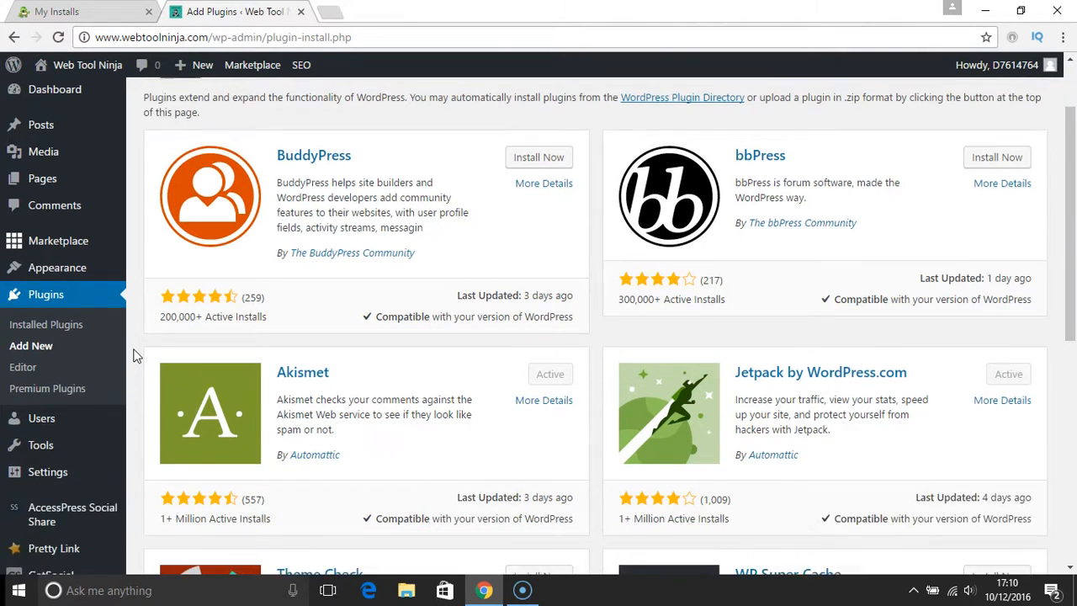
scroll(133, 355, "up", 3)
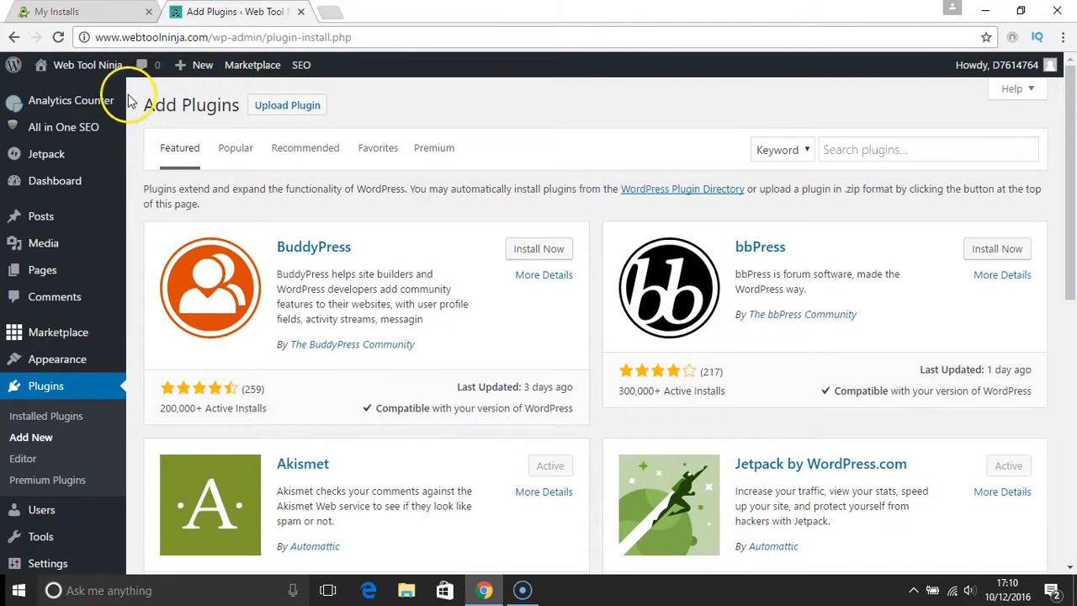
mouse_move(122, 99)
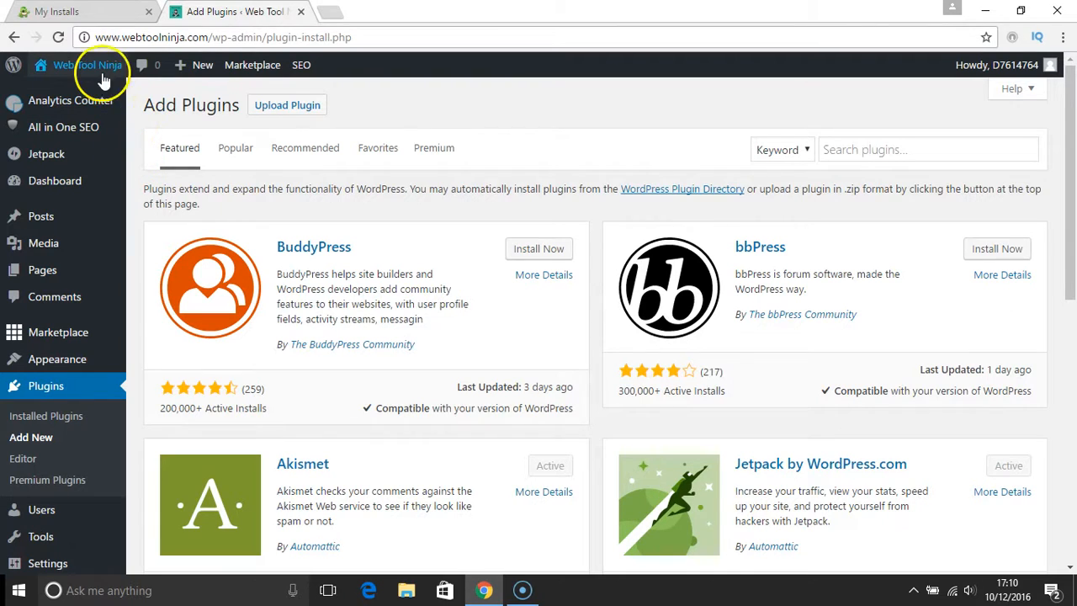
Step: Visit the live Web Tool Ninja site from the admin bar and scroll through it
mouse_move(89, 65)
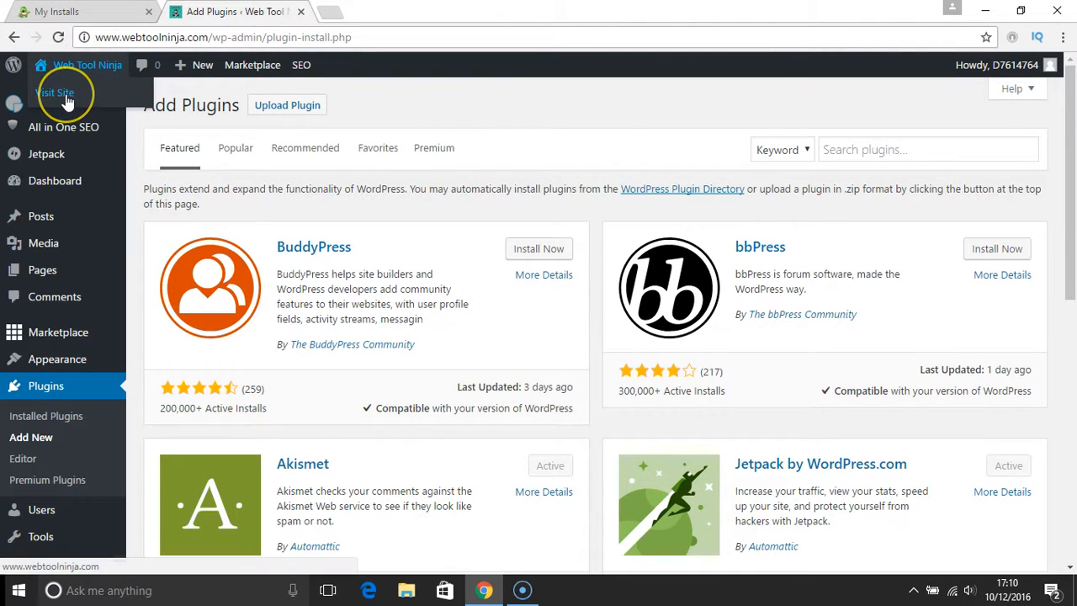
left_click(66, 94)
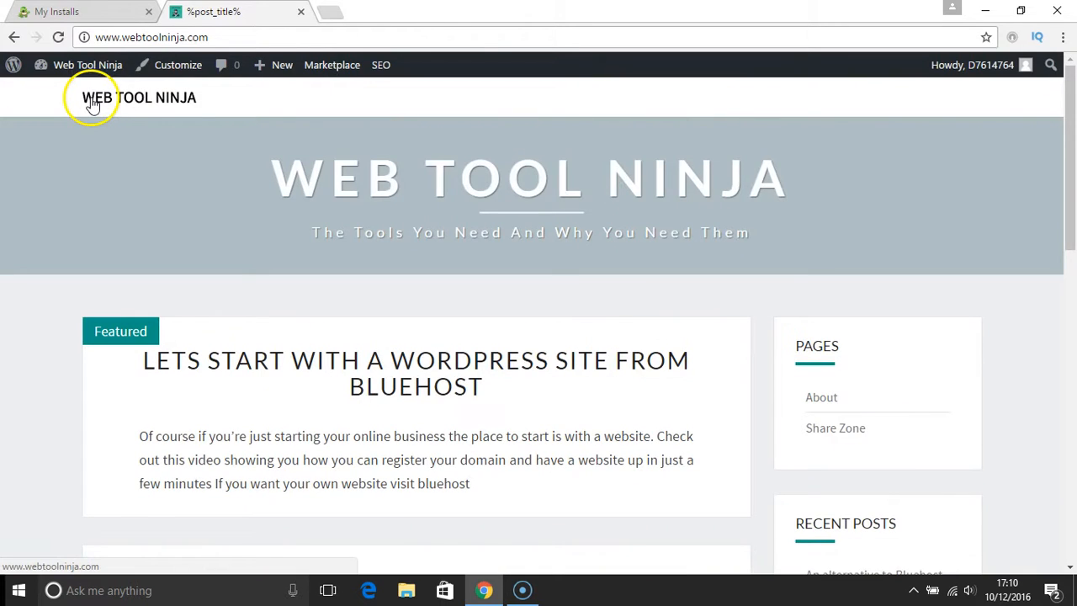
scroll(48, 181, "down", 5)
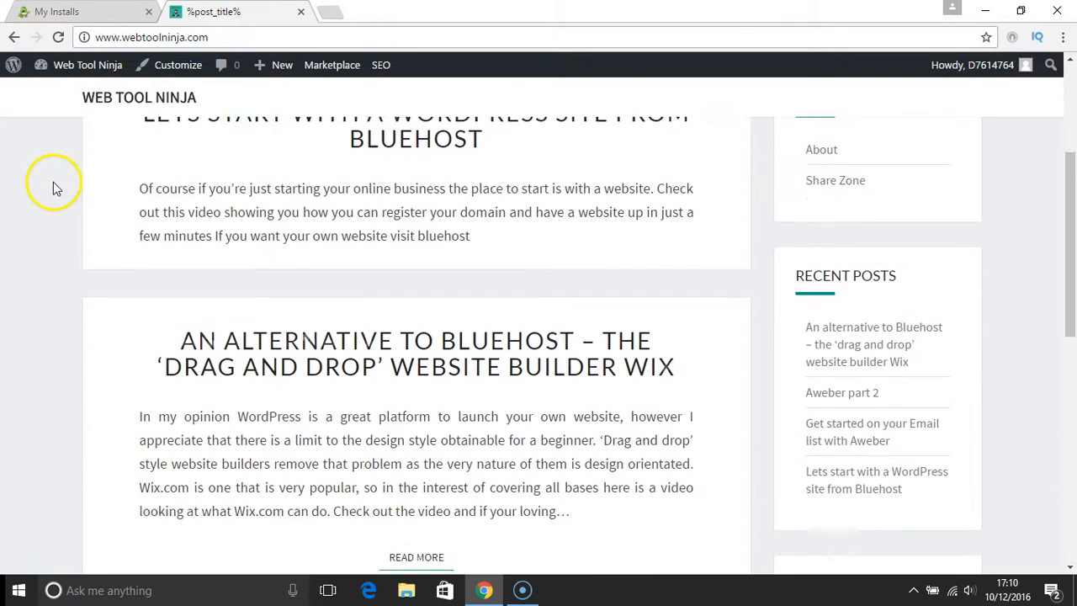
scroll(74, 185, "up", 5)
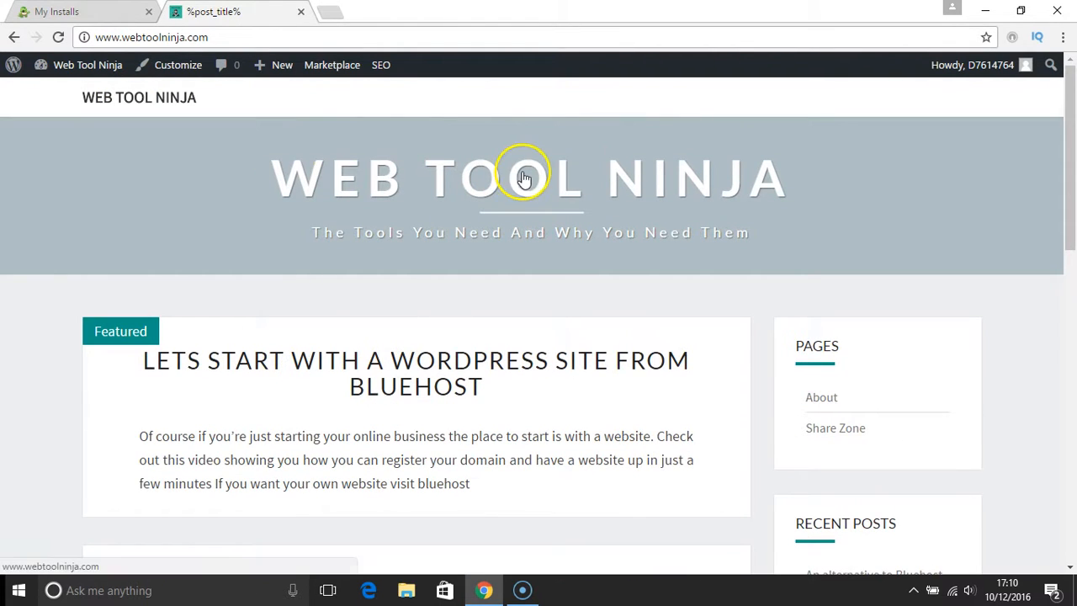
Step: Log out of the WordPress admin from the Howdy menu and close the site's tab
mouse_move(963, 68)
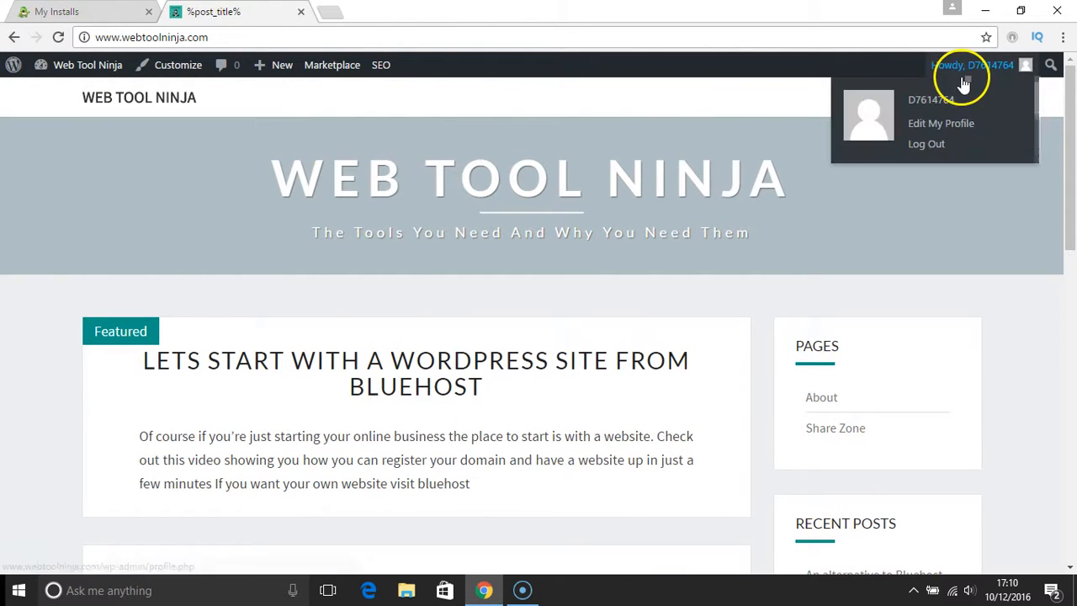
left_click(935, 146)
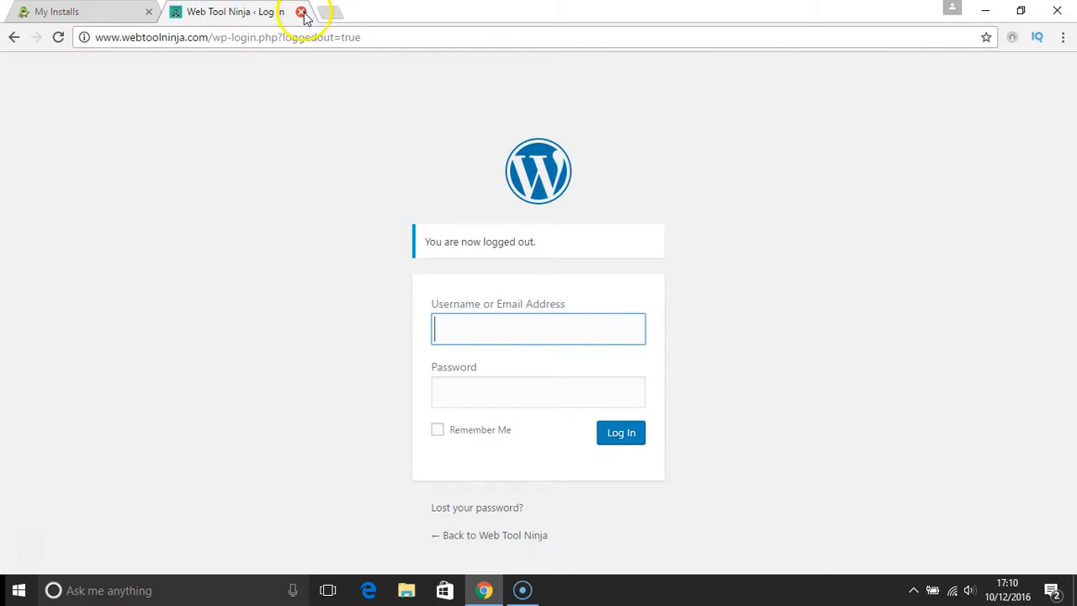
left_click(301, 13)
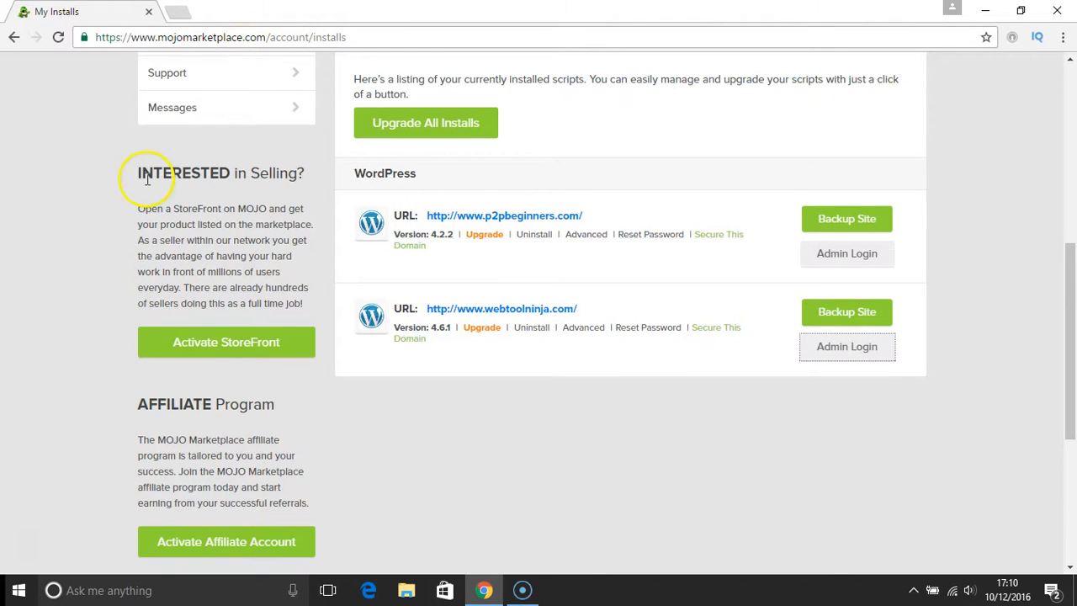
Step: Scroll to the top of My Installs and return to cPanel from the account menu
scroll(83, 293, "up", 2)
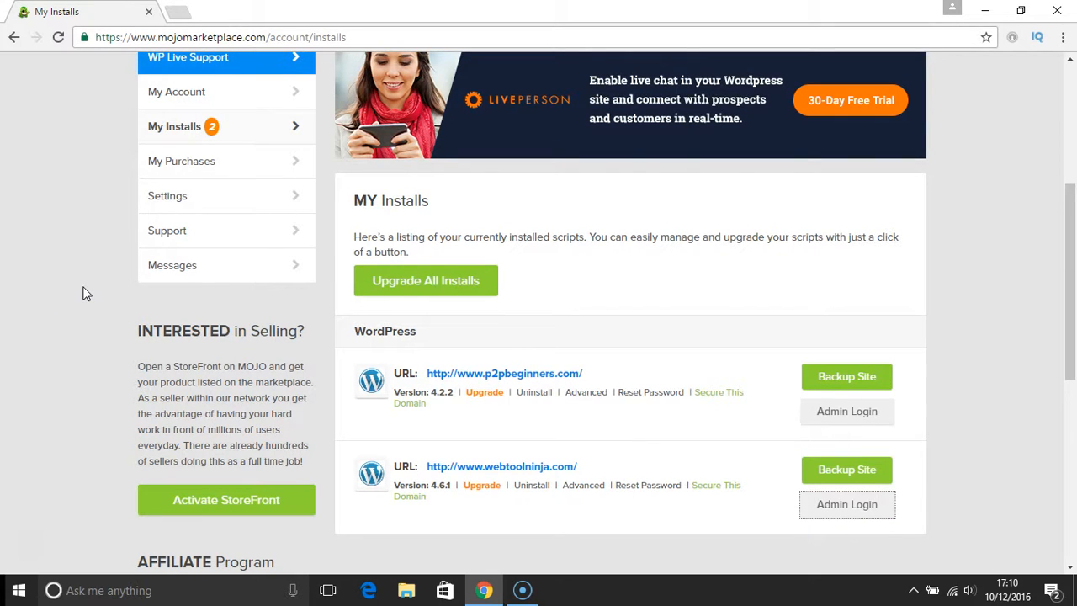
scroll(92, 291, "up", 3)
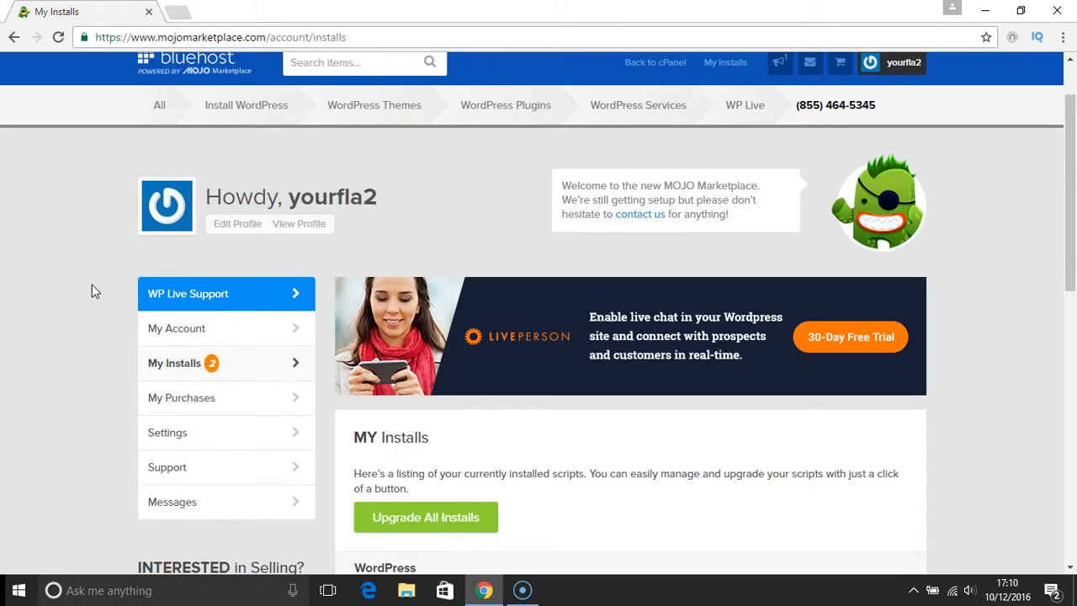
scroll(94, 291, "up", 1)
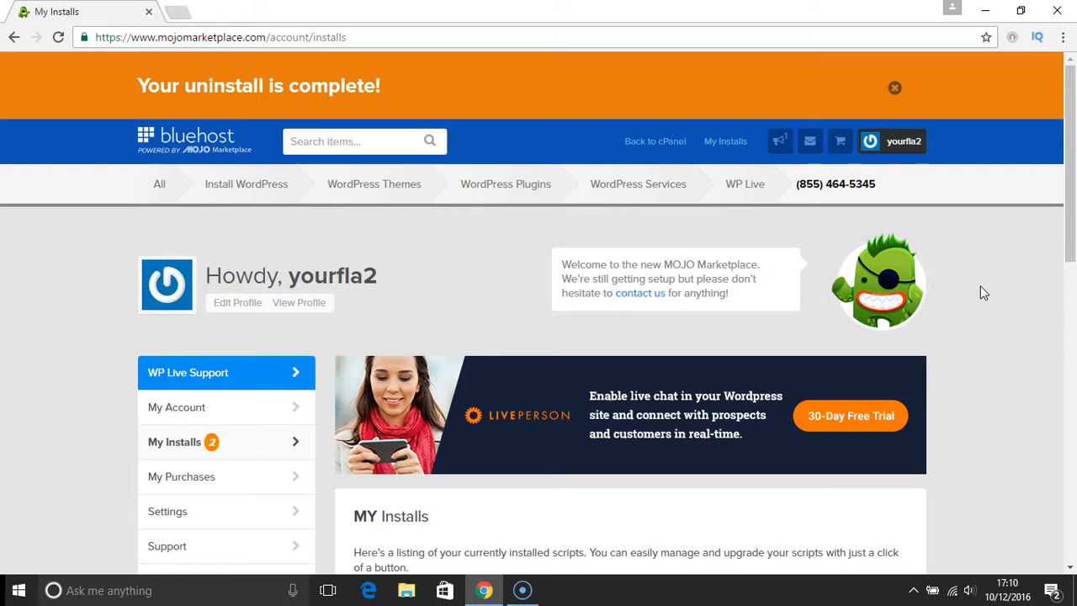
scroll(980, 293, "down", 1)
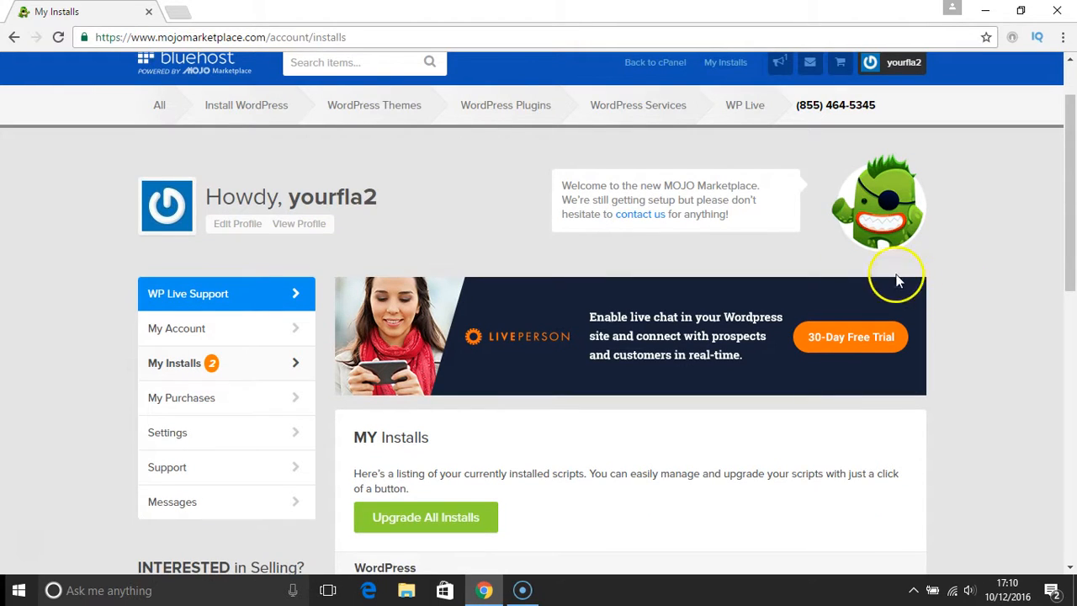
scroll(978, 242, "up", 1)
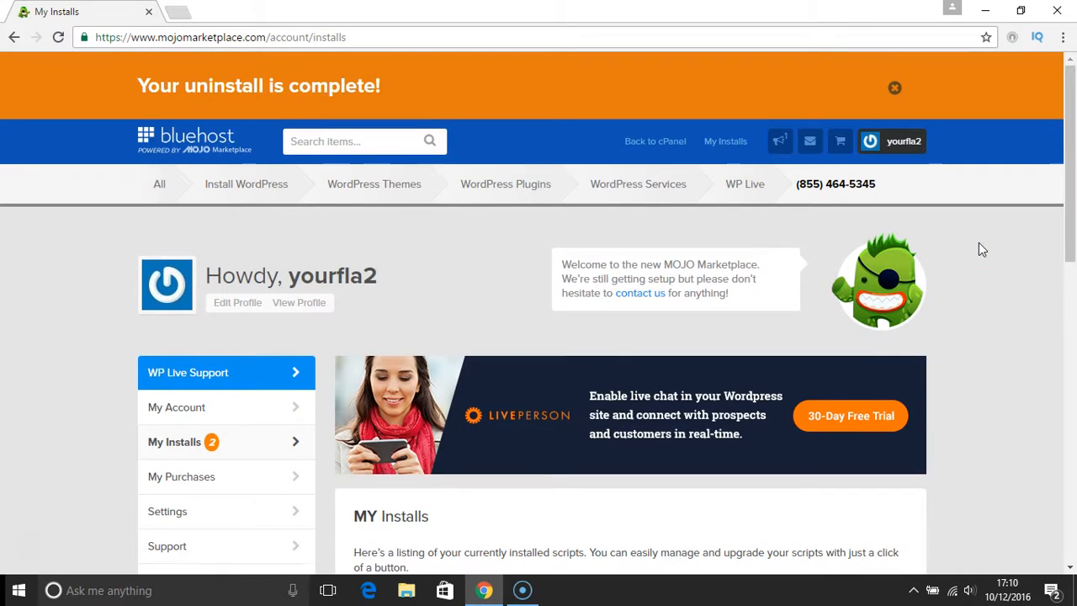
left_click(916, 144)
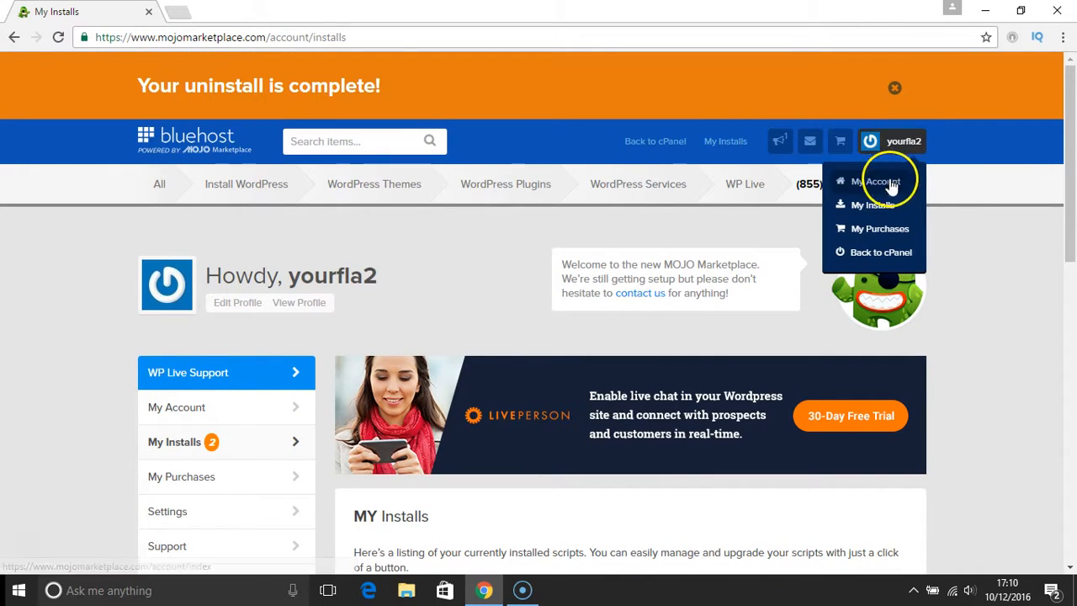
left_click(880, 252)
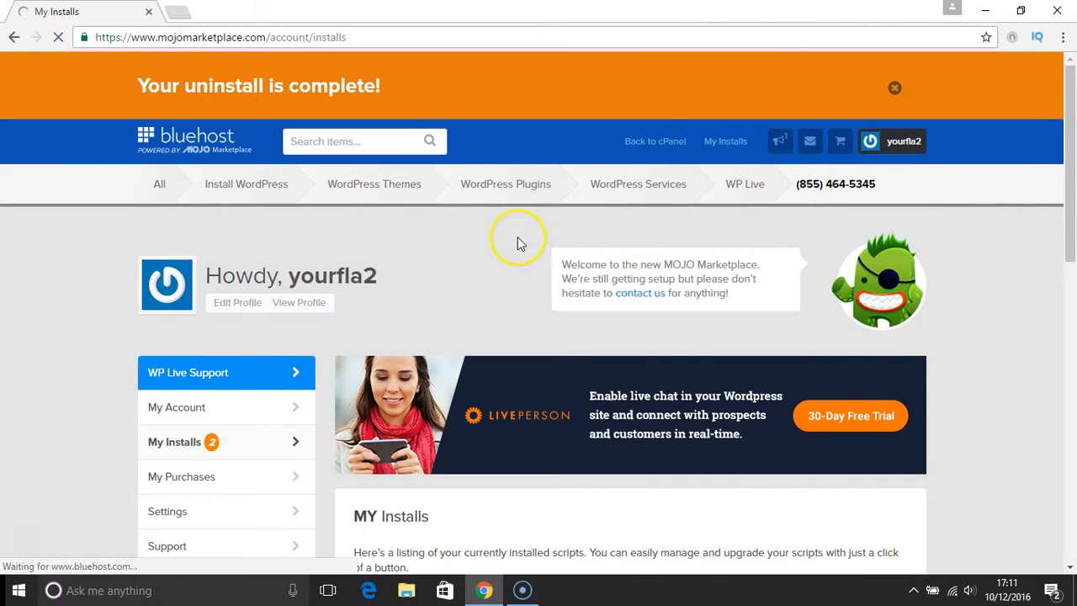